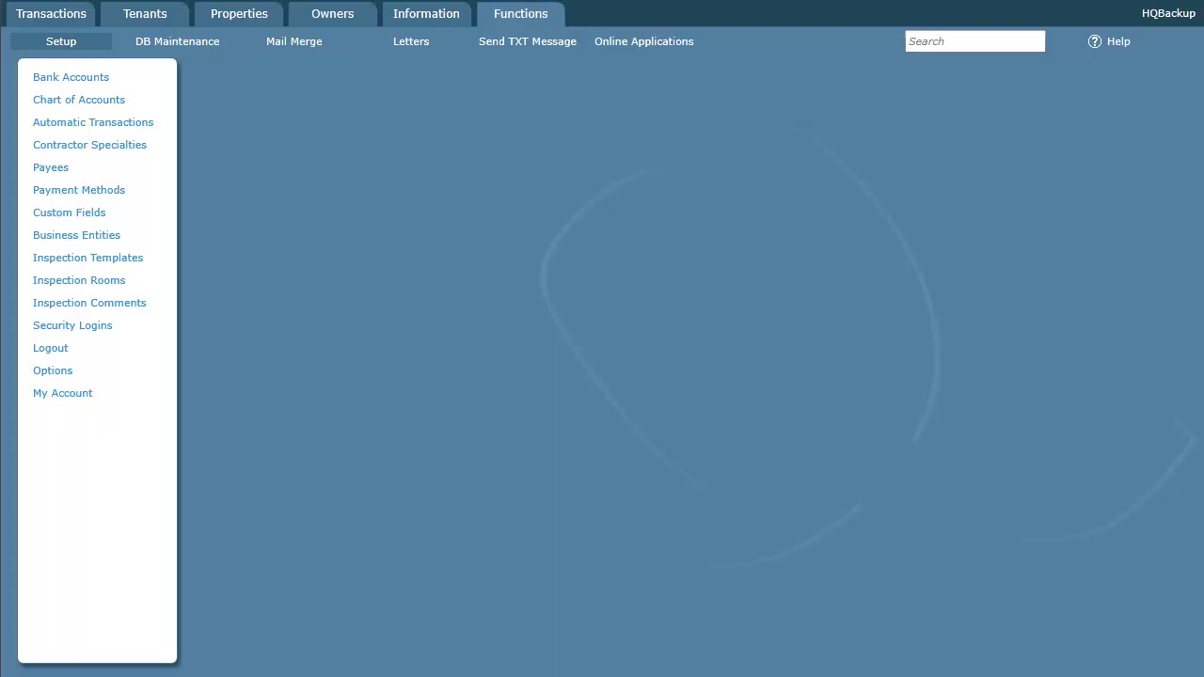
Open the chart of accounts and view the group types and unlock code field for creating a new group
{"action": "left_click", "coordinate": [101, 102]}
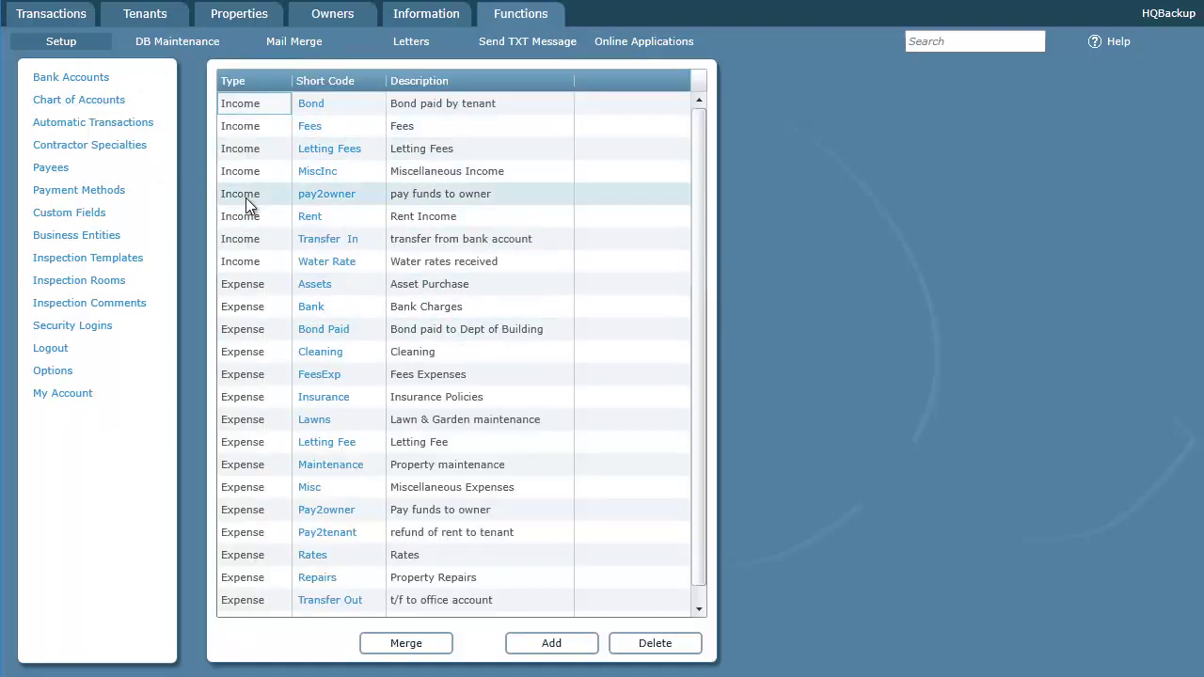
{"action": "left_click", "coordinate": [564, 647]}
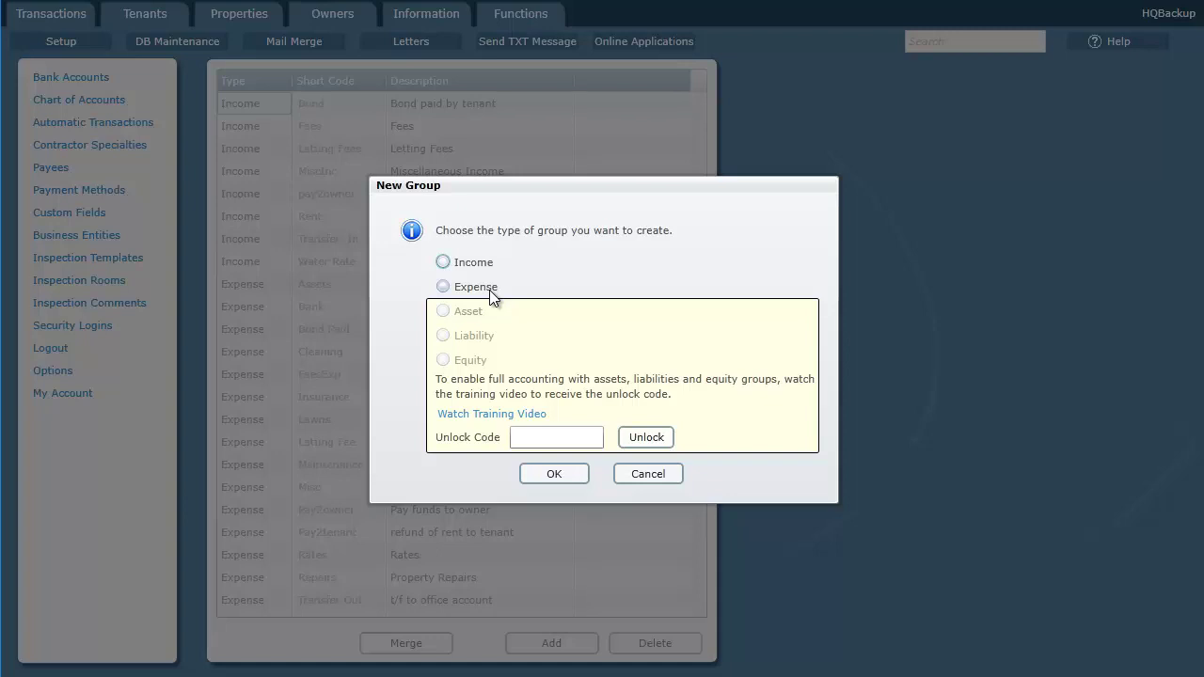
{"action": "left_click", "coordinate": [543, 434]}
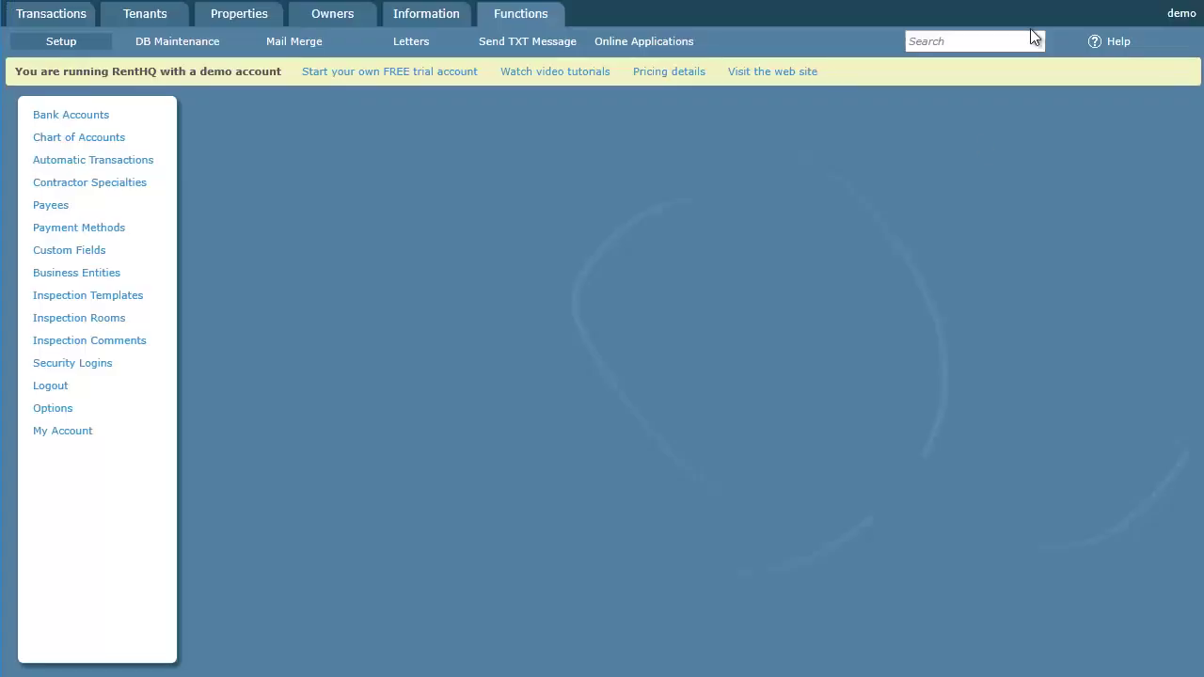
Open the demo account's chart of accounts and examine its asset, liability and equity groups, including the two bank accounts
{"action": "left_click", "coordinate": [98, 139]}
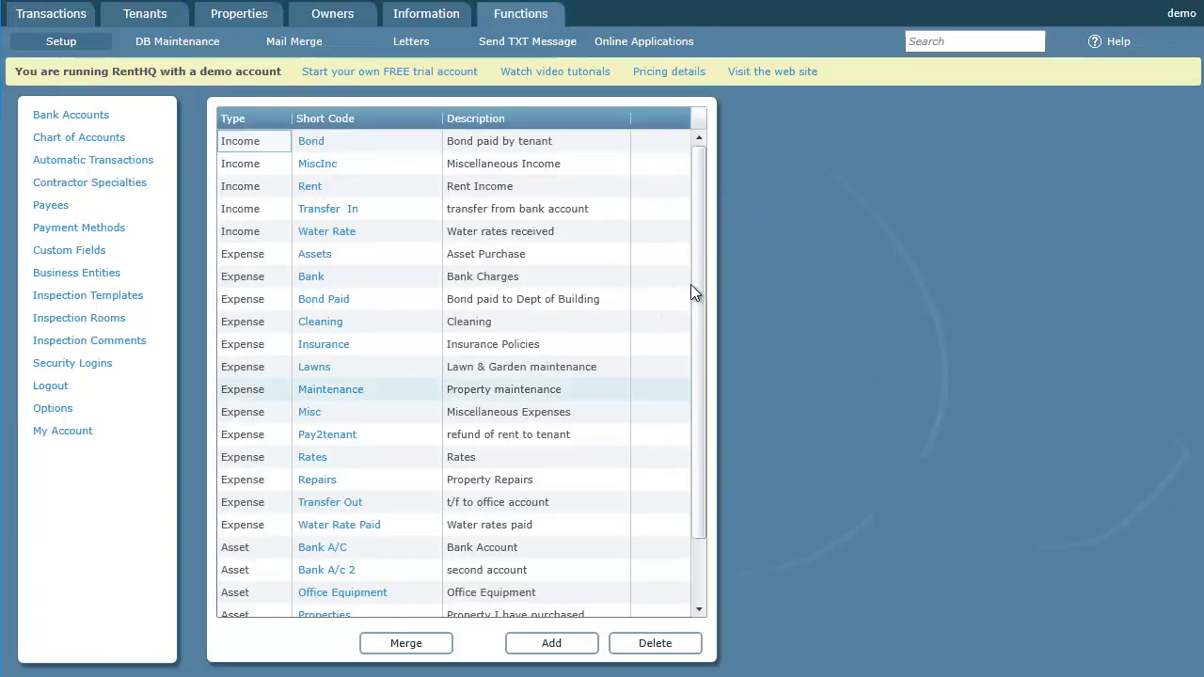
{"action": "left_click_drag", "start_coordinate": [701, 442], "coordinate": [699, 508]}
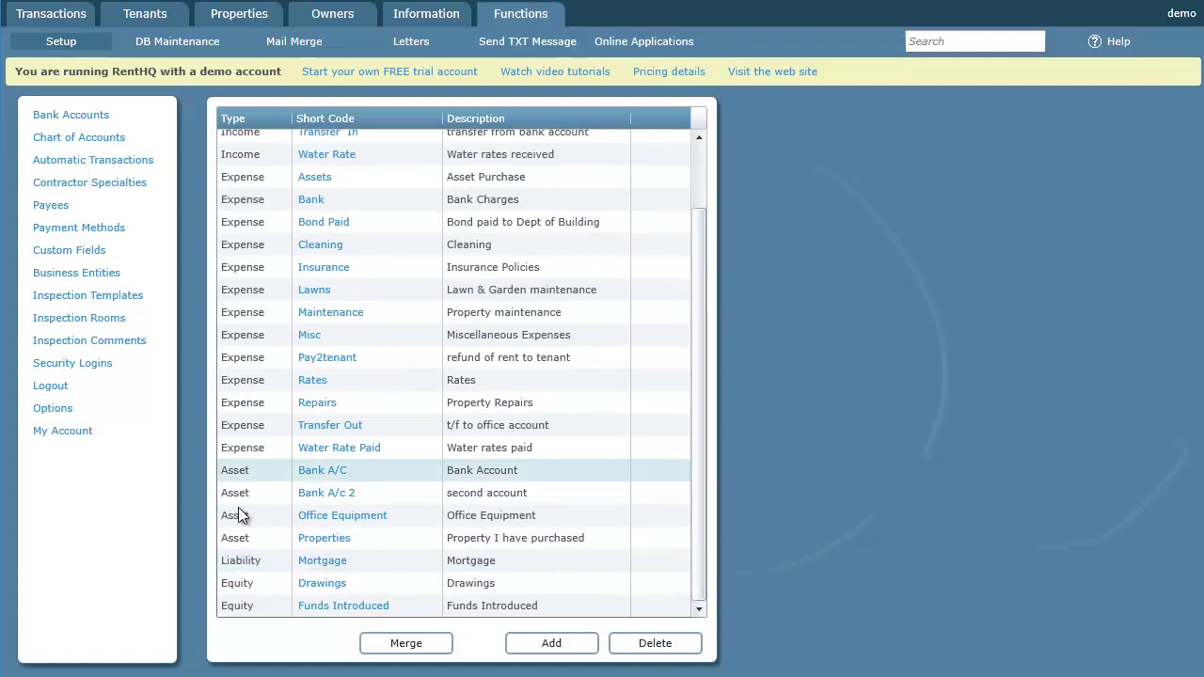
{"action": "left_click", "coordinate": [500, 473]}
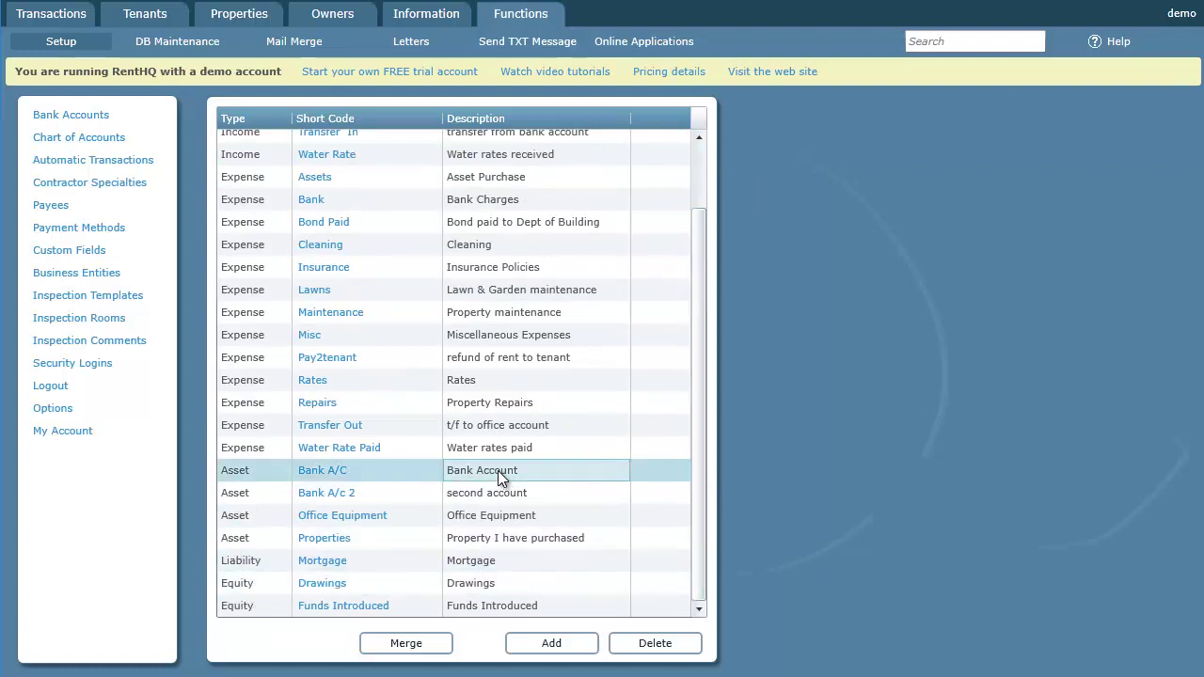
{"action": "left_click", "coordinate": [508, 498]}
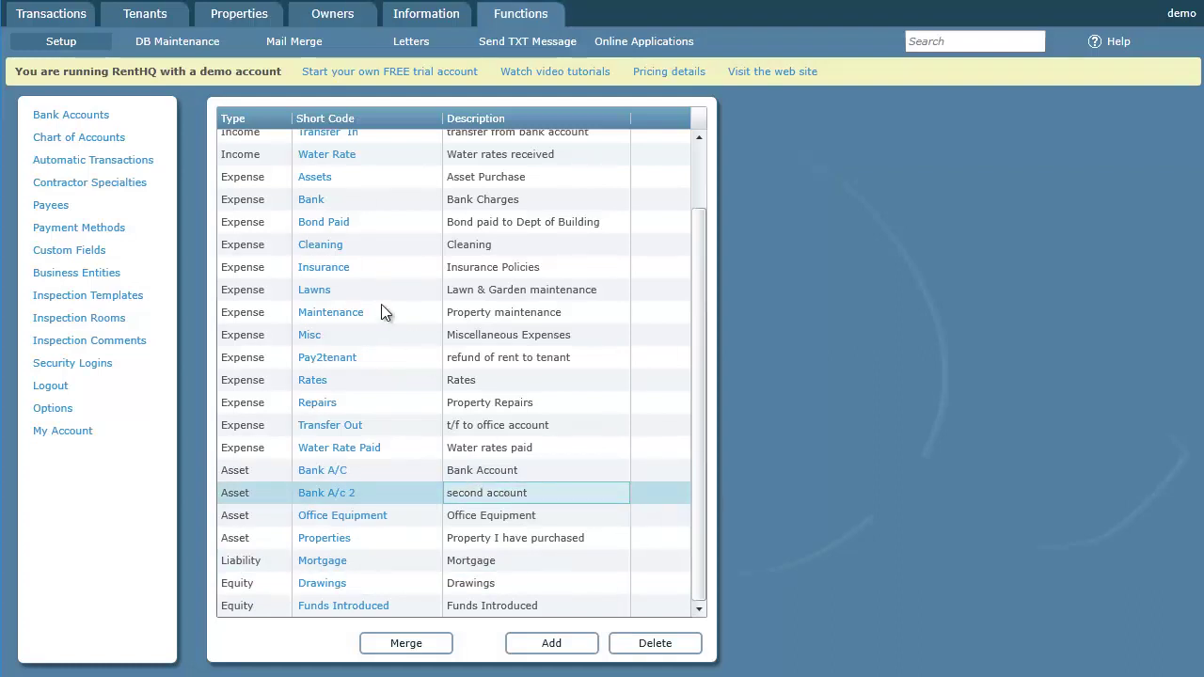
{"action": "left_click", "coordinate": [99, 116]}
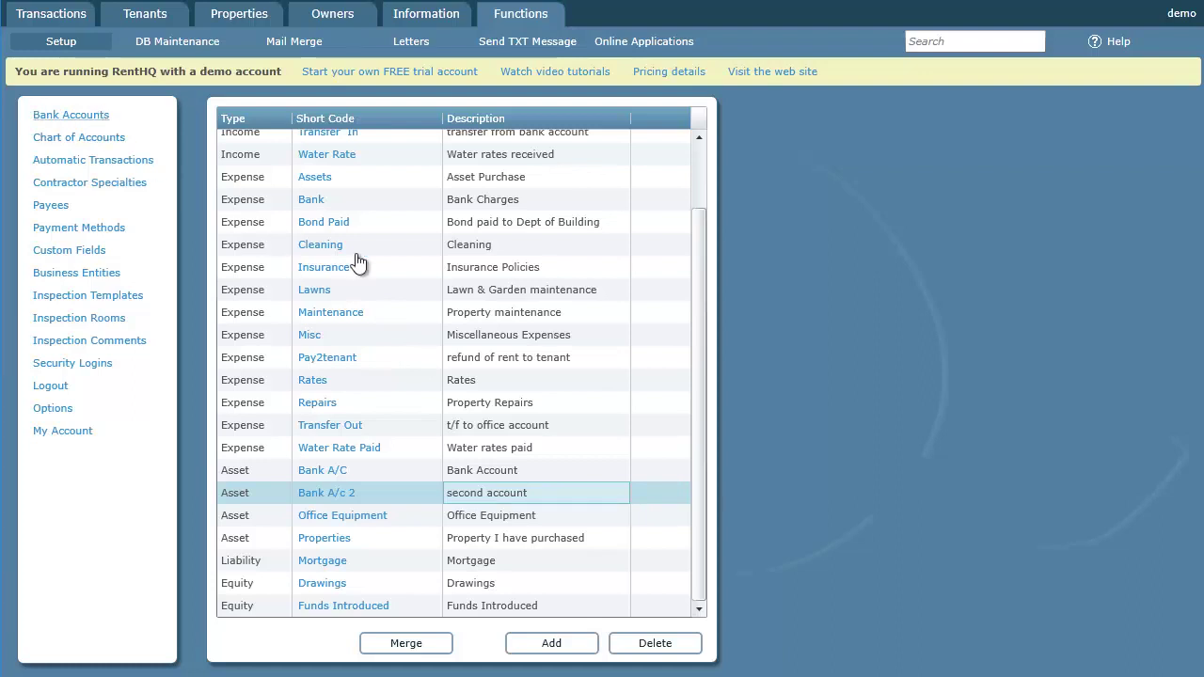
{"action": "left_click", "coordinate": [519, 470]}
{"action": "left_click", "coordinate": [522, 494]}
{"action": "left_click", "coordinate": [519, 469], "text": "ctrl"}
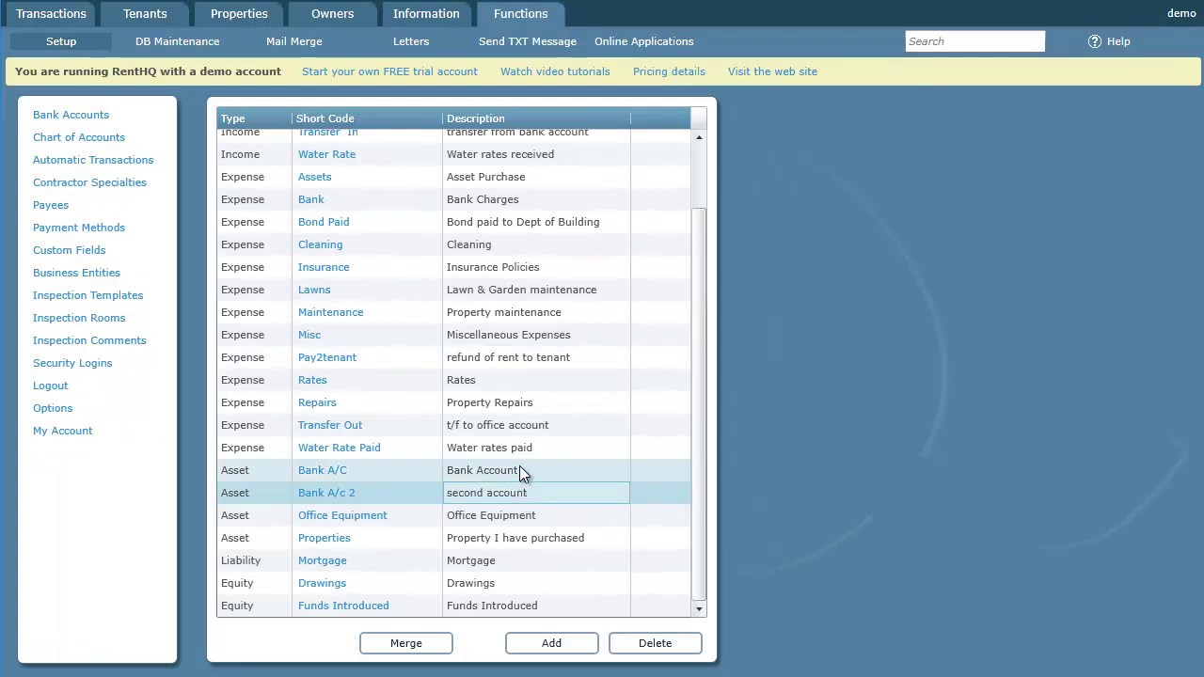
Start a new cashbook transaction for an Office Equipment purchase with an amount of 100
{"action": "left_click", "coordinate": [75, 17]}
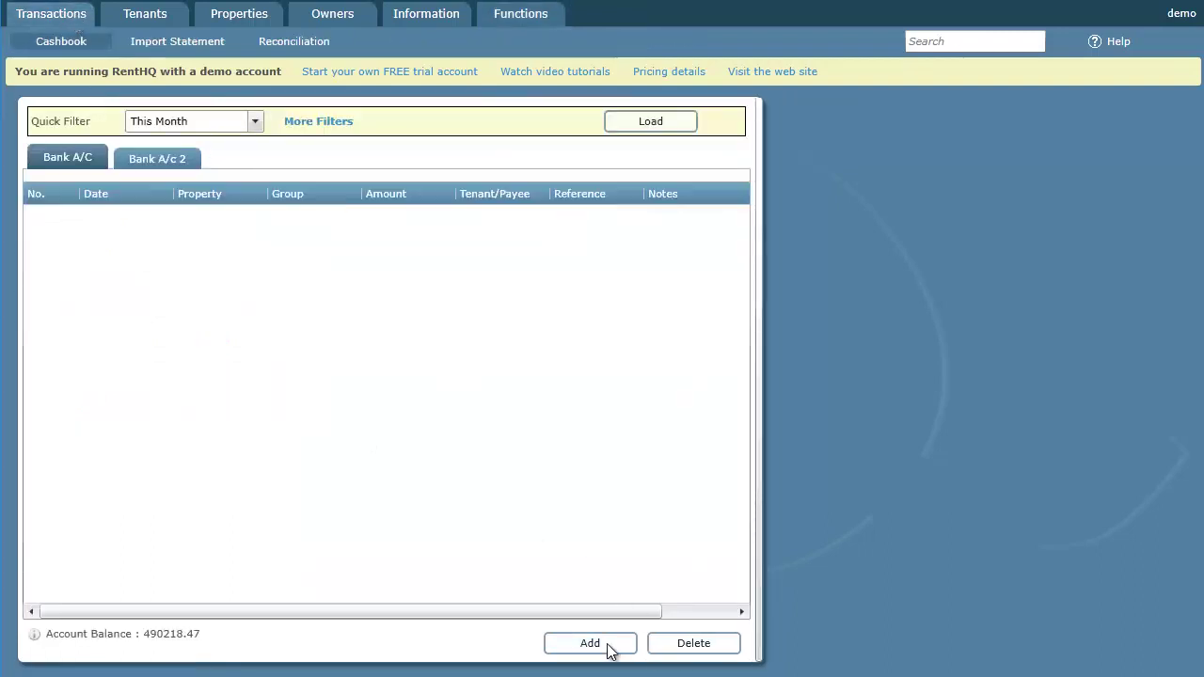
{"action": "left_click", "coordinate": [608, 646]}
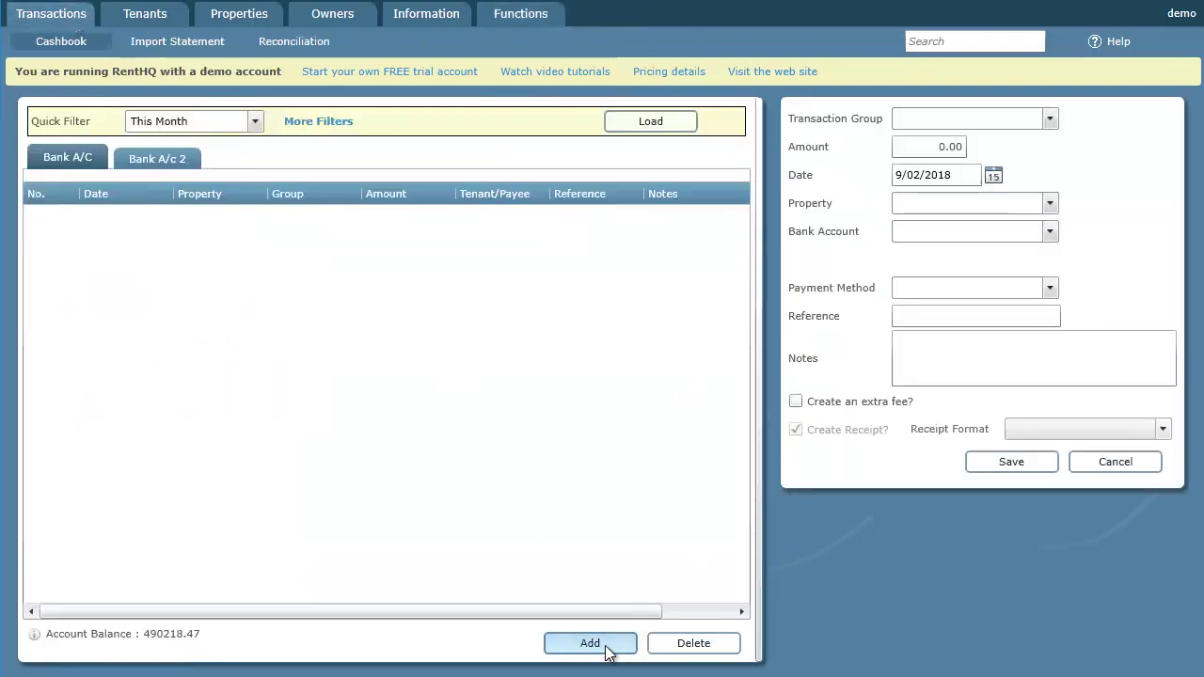
{"action": "left_click", "coordinate": [1050, 118]}
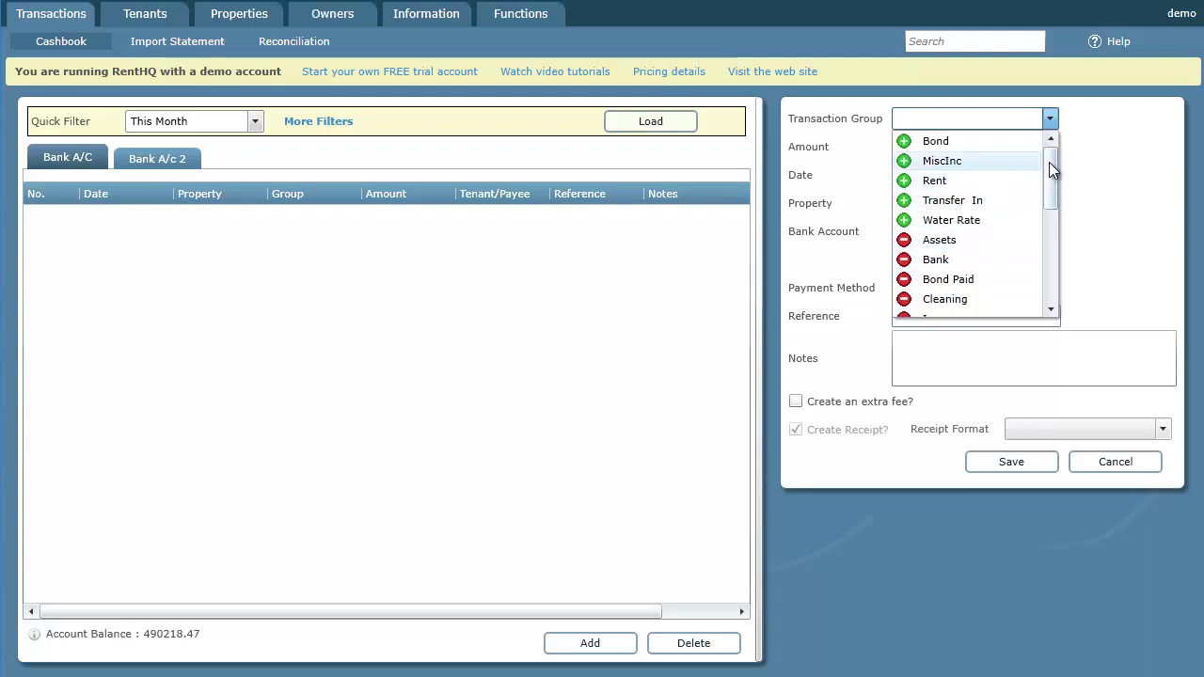
{"action": "left_click_drag", "start_coordinate": [1048, 162], "coordinate": [1050, 297]}
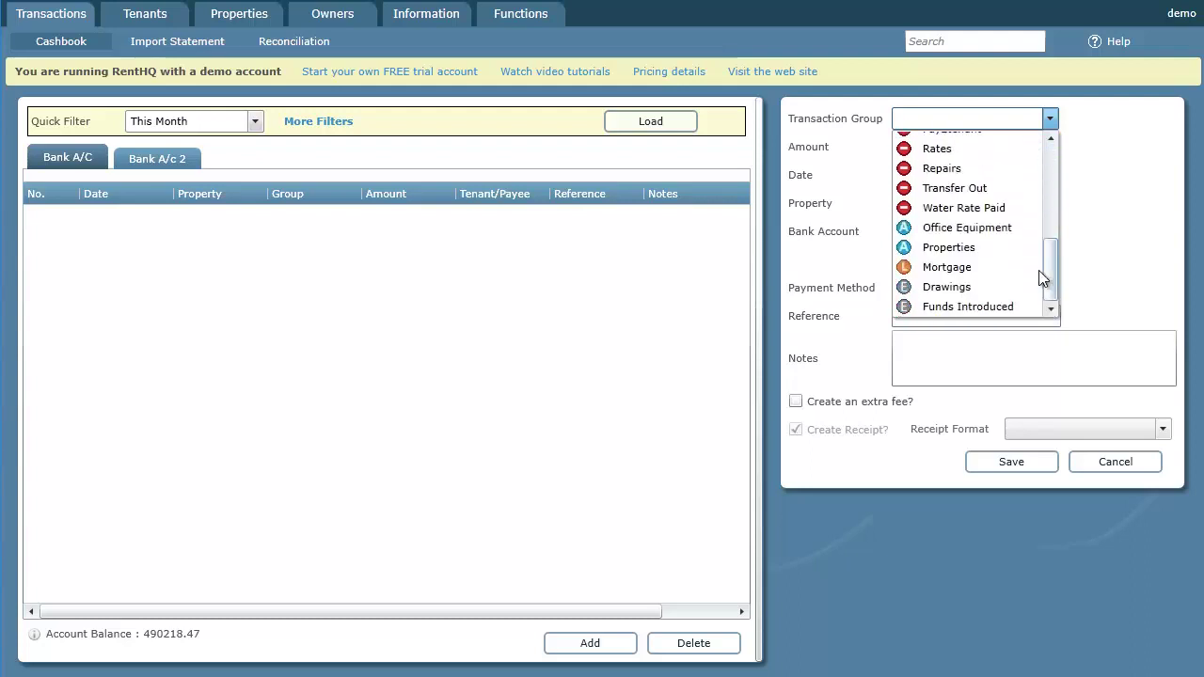
{"action": "left_click", "coordinate": [957, 228]}
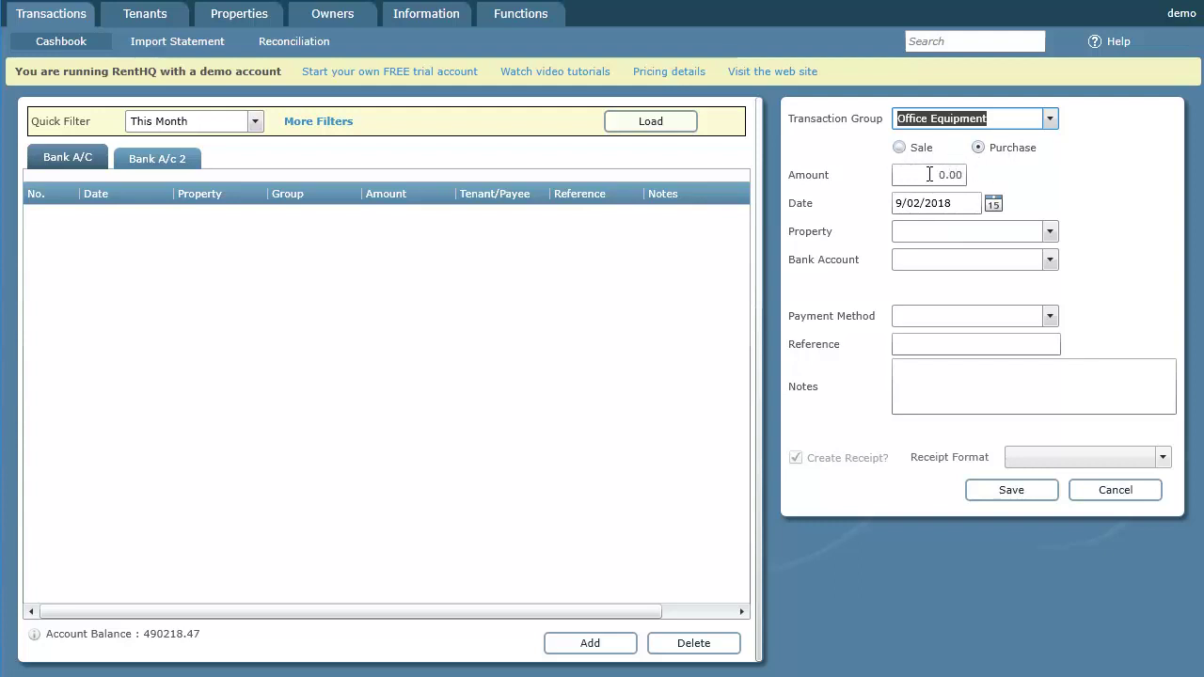
{"action": "key", "text": "Tab"}
{"action": "type", "text": "100"}
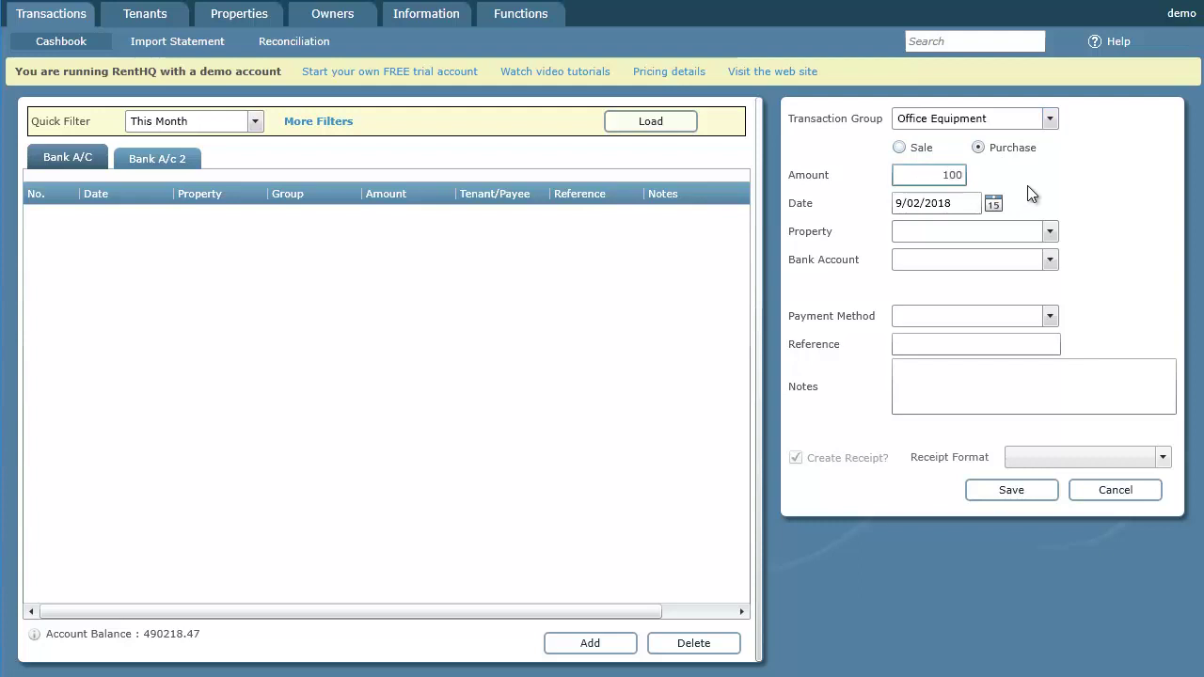
{"action": "key", "text": "Tab"}
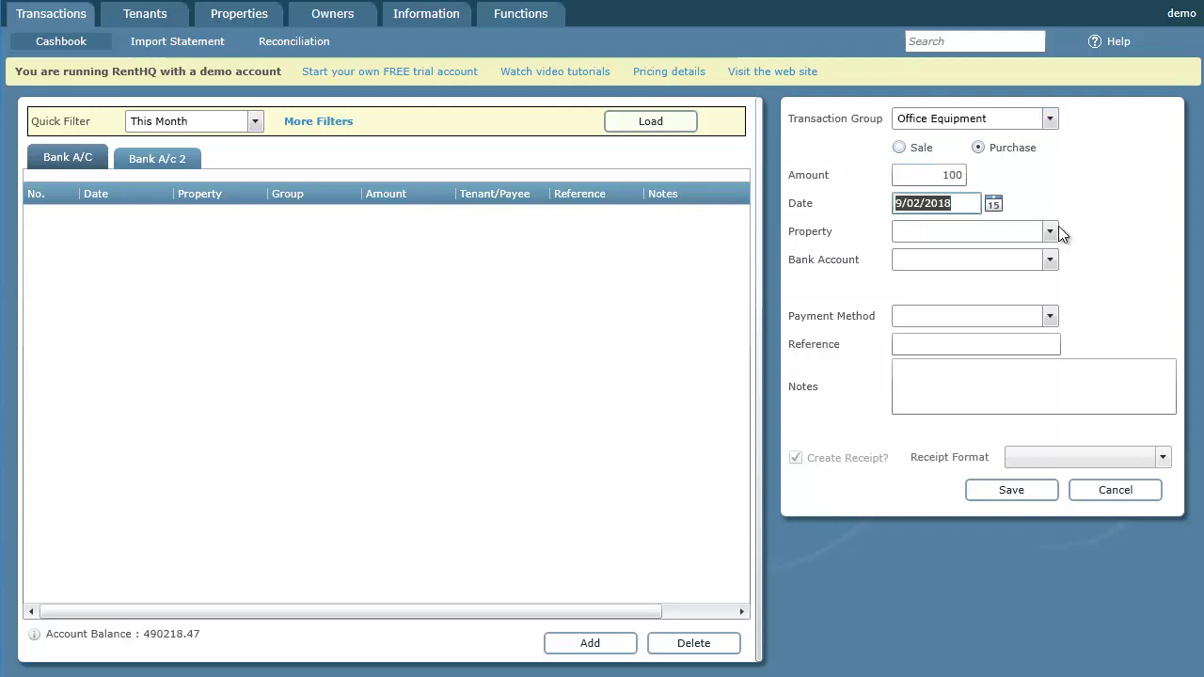
Assign the transaction to DemoProperty1 and bank account Bank A/C, and save it
{"action": "left_click", "coordinate": [1004, 237]}
{"action": "scroll", "coordinate": [999, 268], "scroll_direction": "up", "scroll_amount": 1}
{"action": "left_click", "coordinate": [1000, 268]}
{"action": "key", "text": "Tab"}
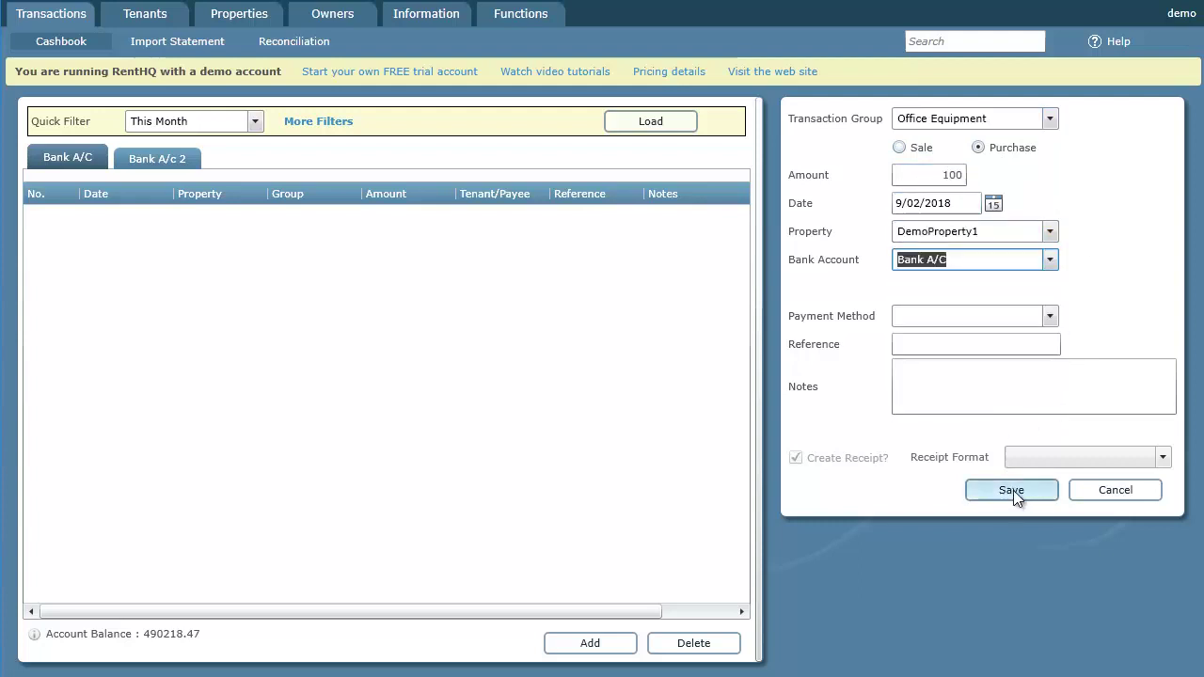
{"action": "left_click", "coordinate": [1012, 489]}
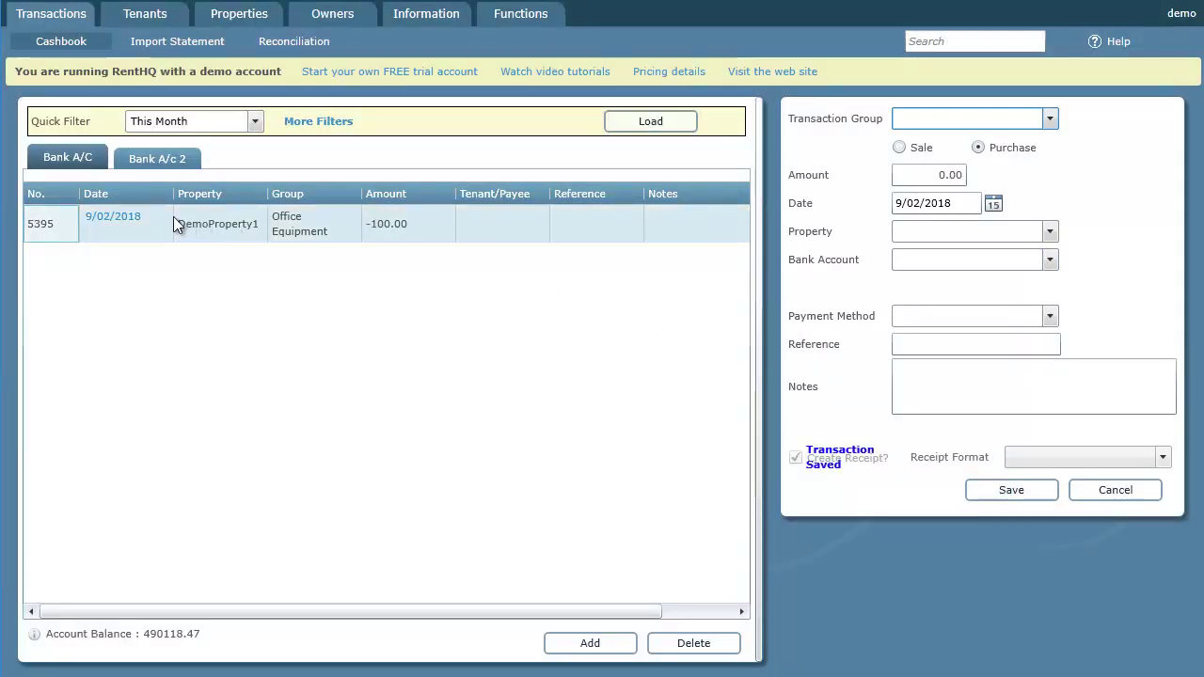
Change the saved Office Equipment transaction to a sale and save it
{"action": "left_click", "coordinate": [120, 221]}
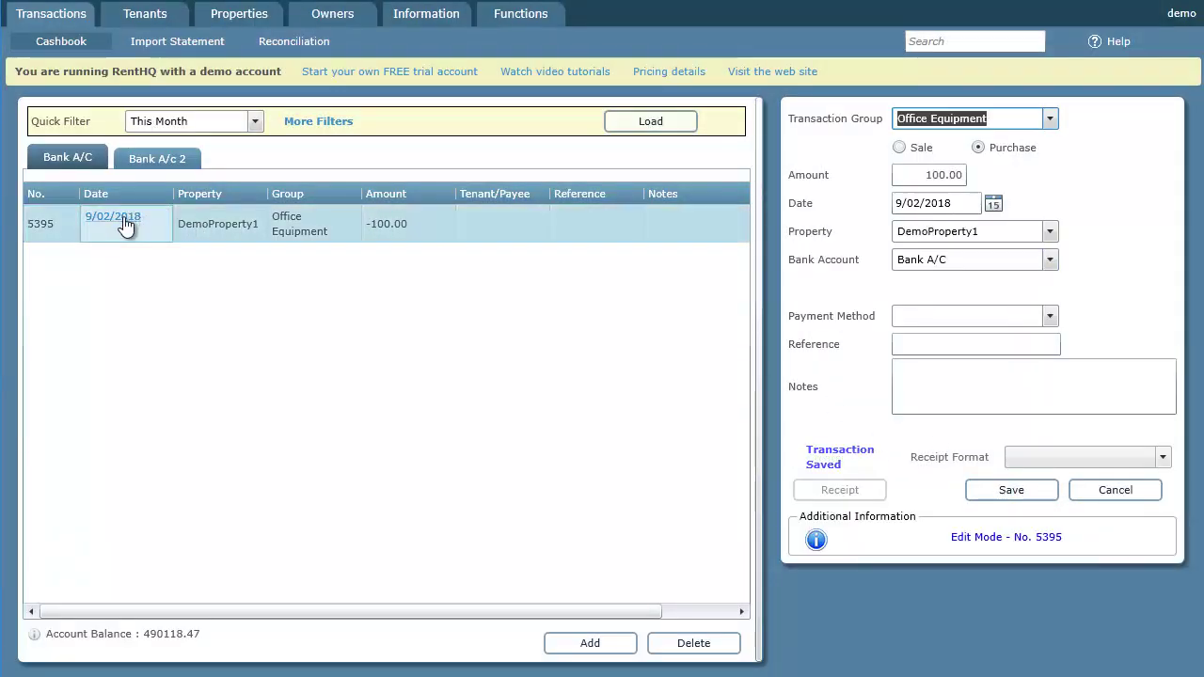
{"action": "left_click", "coordinate": [898, 147]}
{"action": "left_click", "coordinate": [1011, 490]}
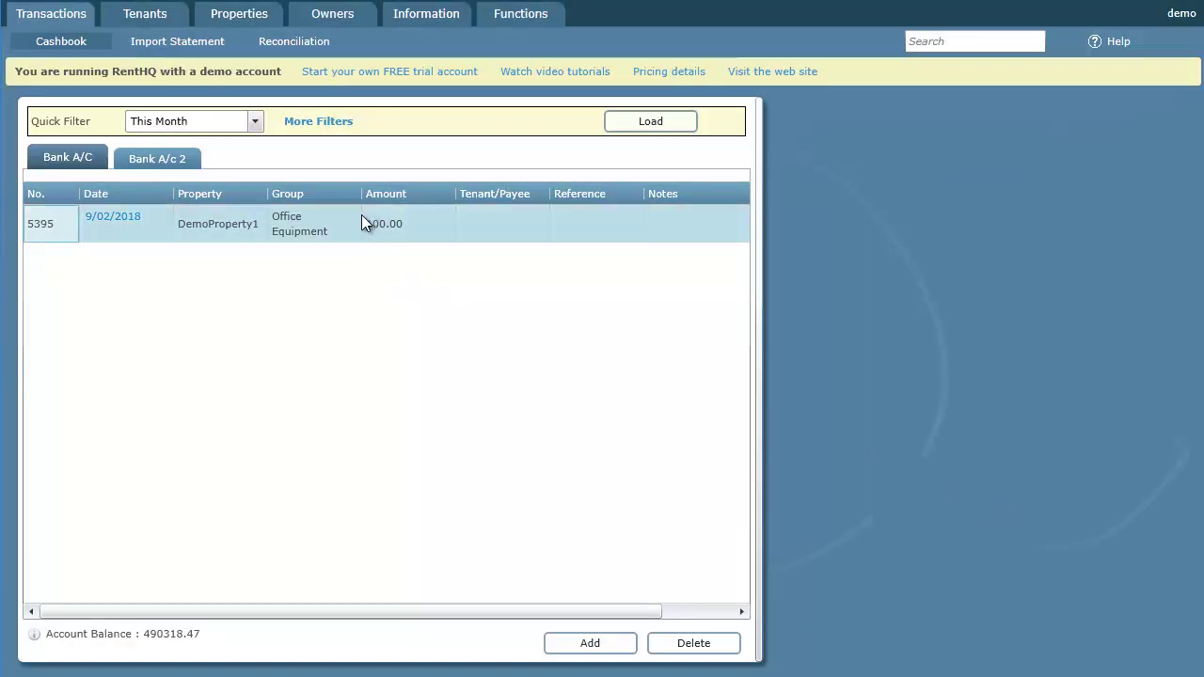
Check the transaction type options for the Mortgage and Drawings groups in a new transaction, and discard it
{"action": "left_click", "coordinate": [607, 652]}
{"action": "left_click", "coordinate": [1050, 118]}
{"action": "left_click_drag", "start_coordinate": [1050, 151], "coordinate": [1050, 258]}
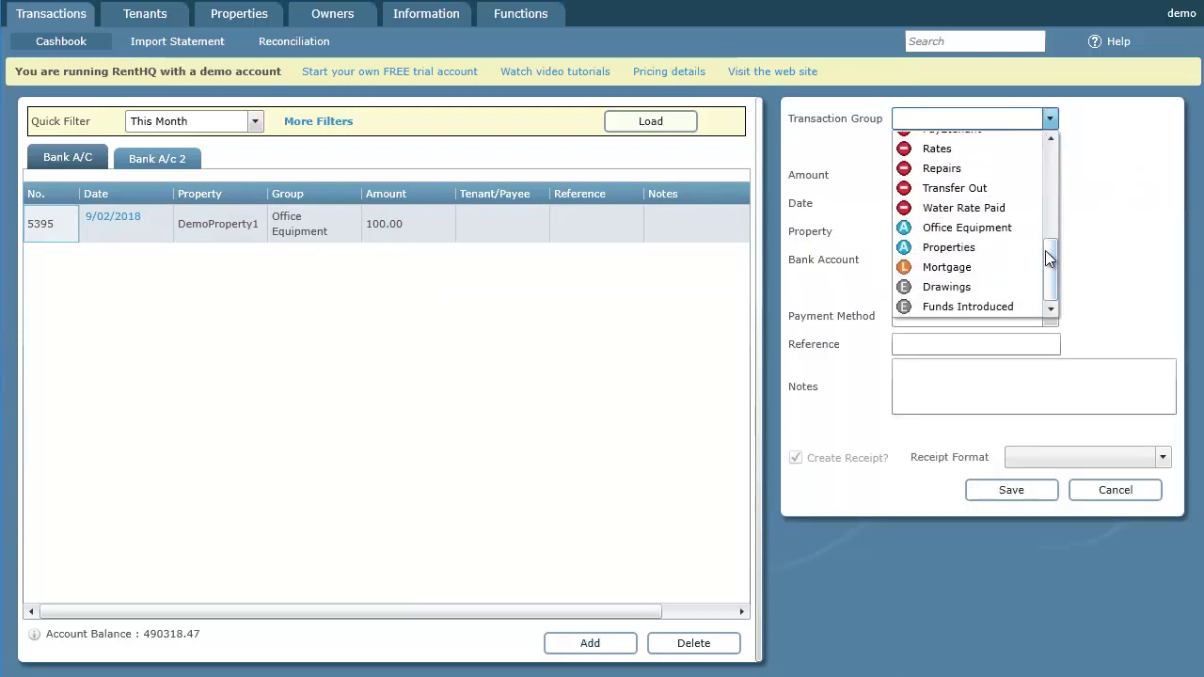
{"action": "left_click", "coordinate": [979, 269]}
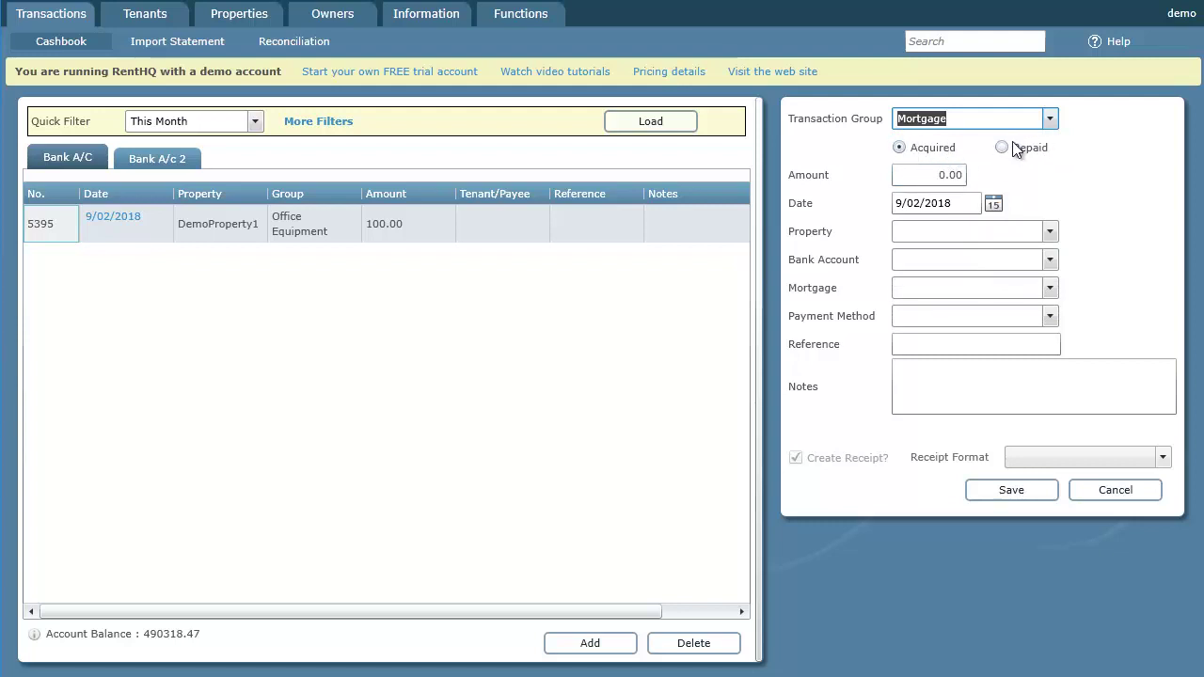
{"action": "left_click", "coordinate": [1050, 118]}
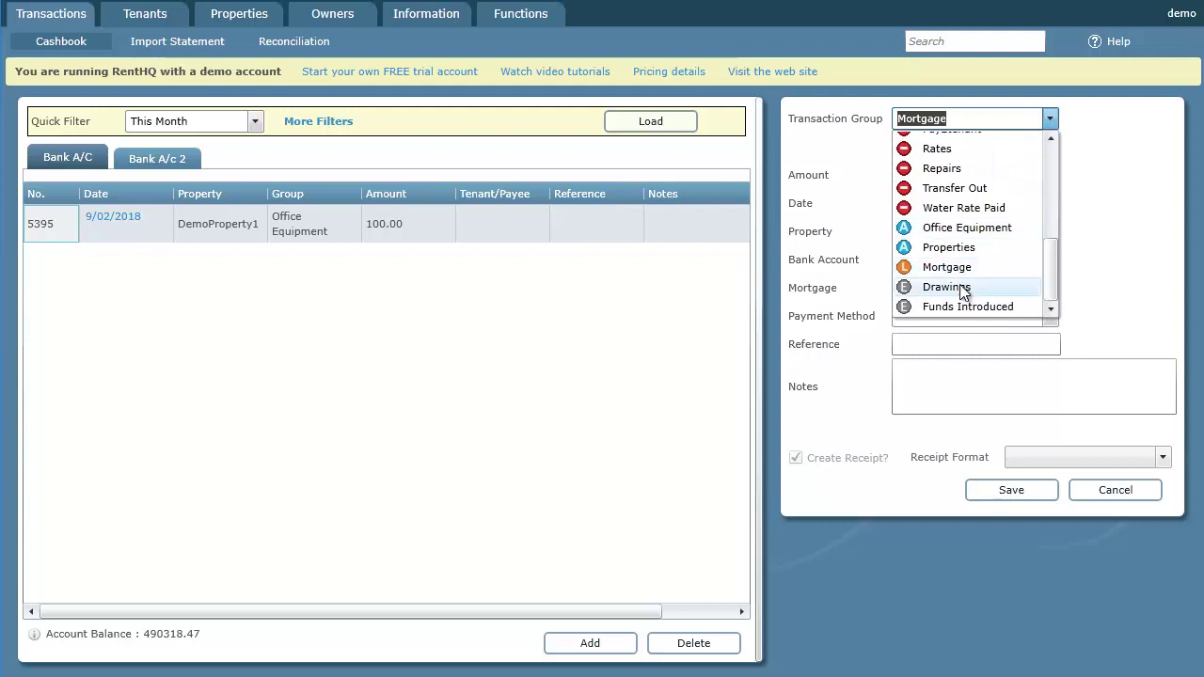
{"action": "left_click", "coordinate": [946, 286]}
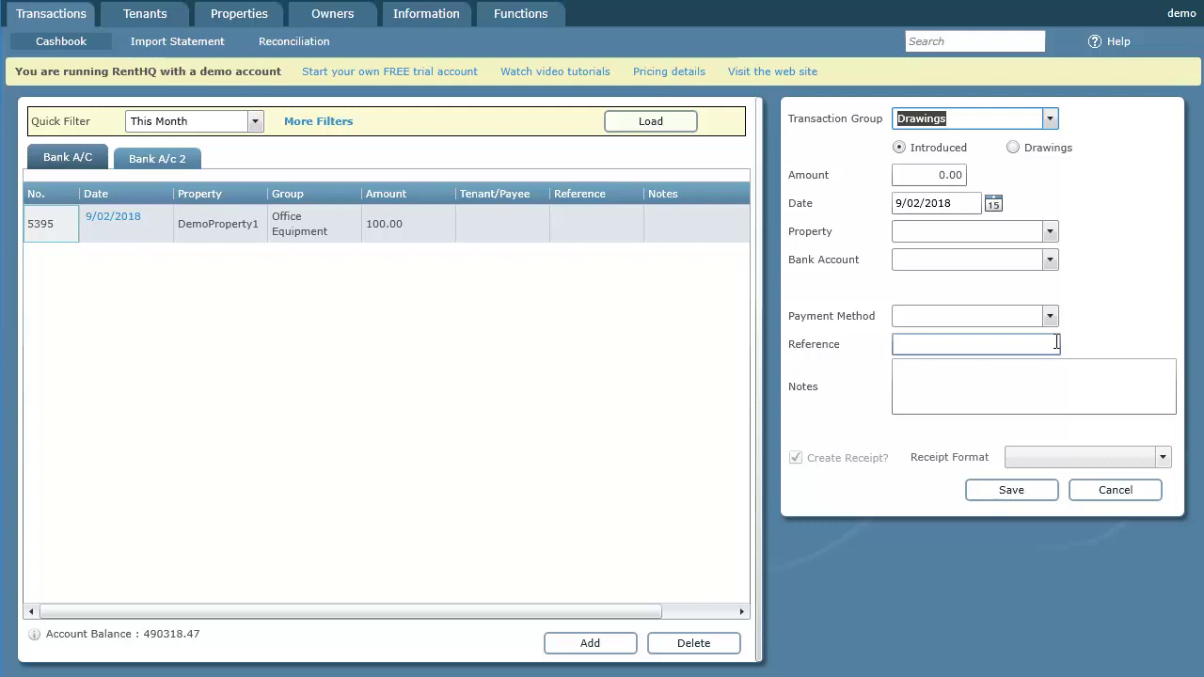
{"action": "left_click", "coordinate": [1121, 492]}
Check the current asset option of the Office Equipment group in the chart of accounts, and close it without saving
{"action": "left_click", "coordinate": [520, 13]}
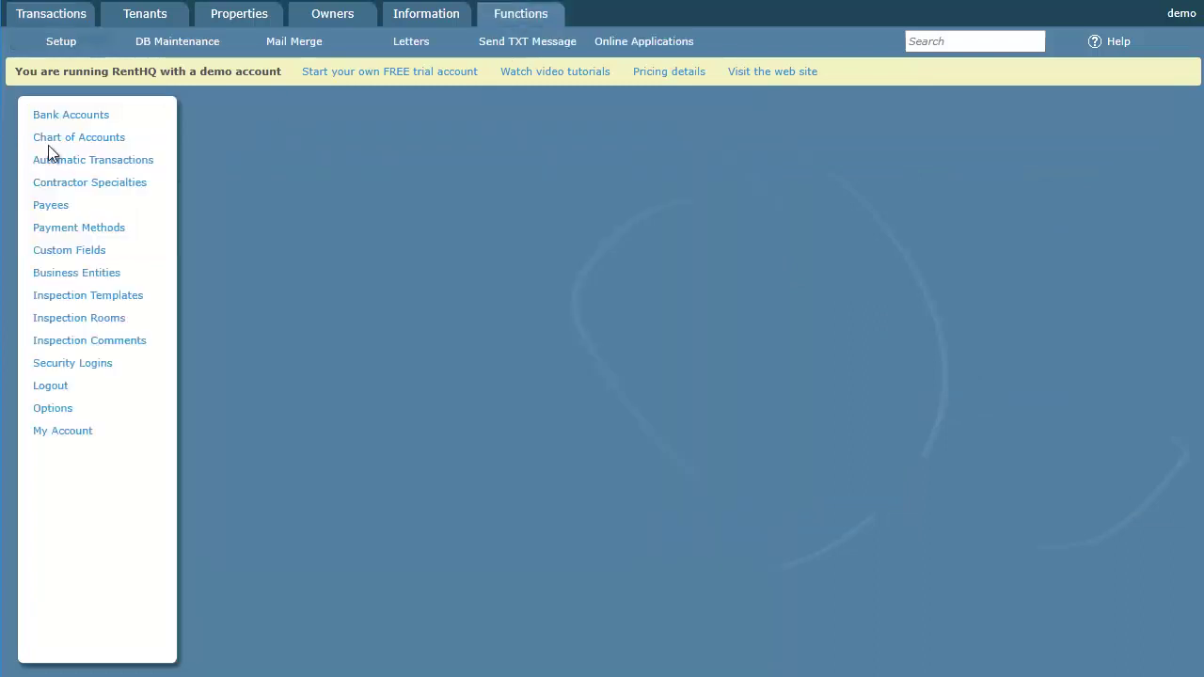
{"action": "left_click", "coordinate": [61, 139]}
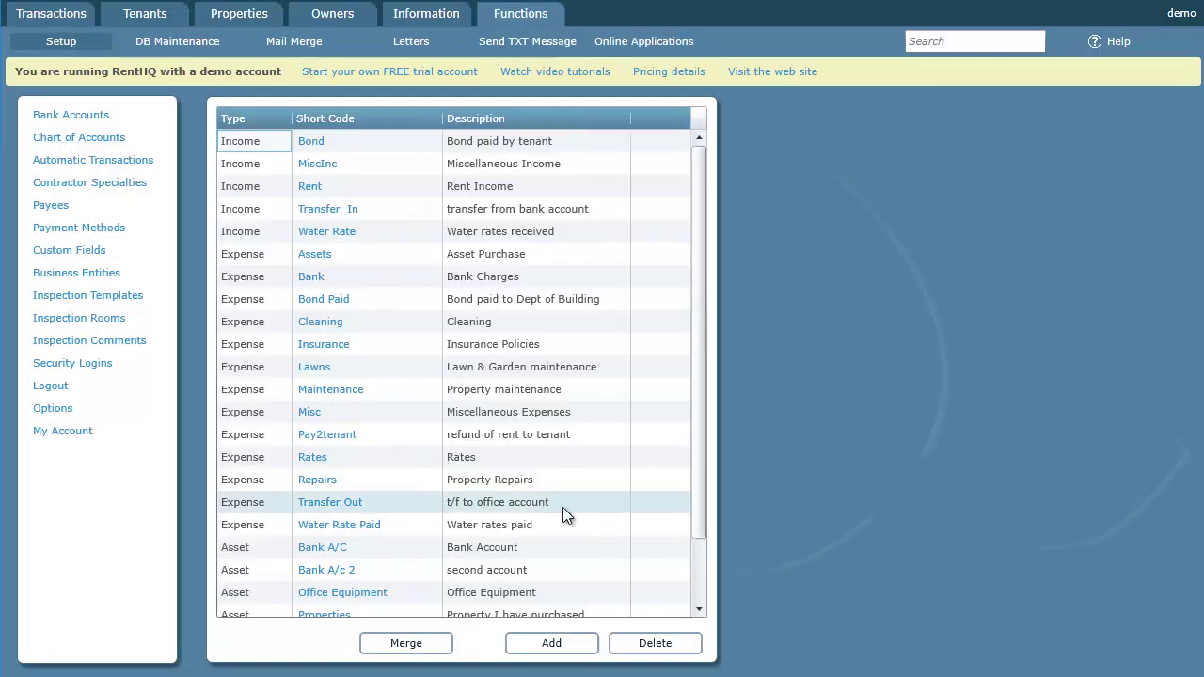
{"action": "left_click", "coordinate": [269, 595]}
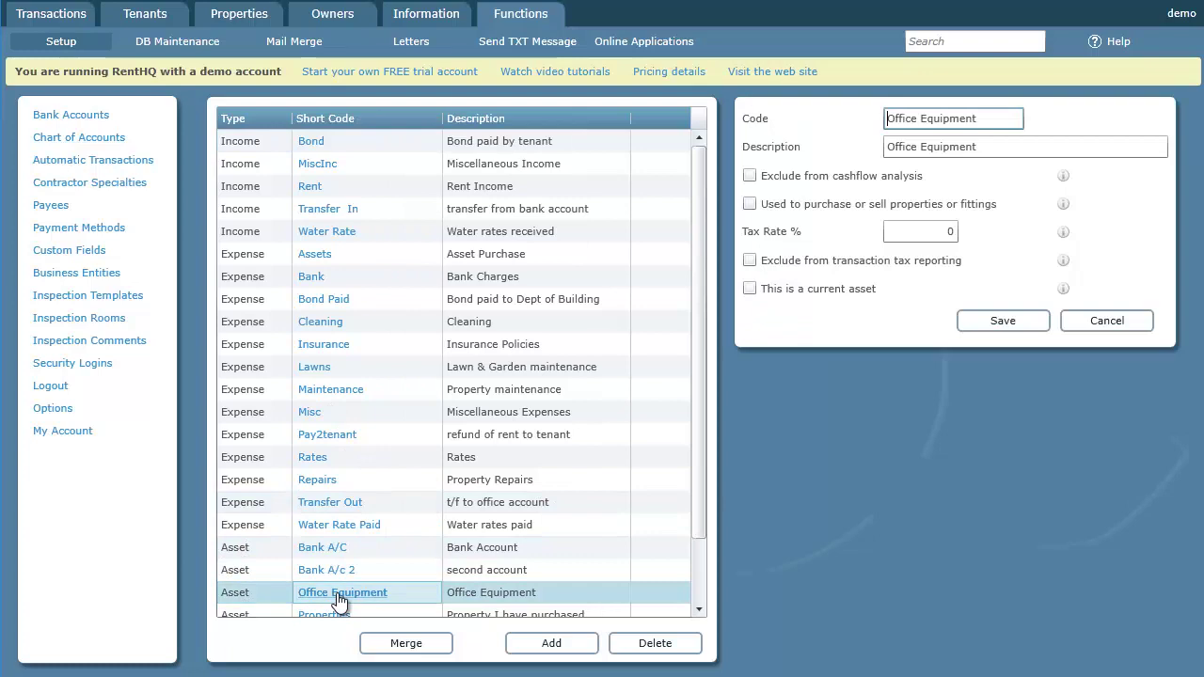
{"action": "left_click", "coordinate": [751, 288]}
{"action": "left_click", "coordinate": [749, 289]}
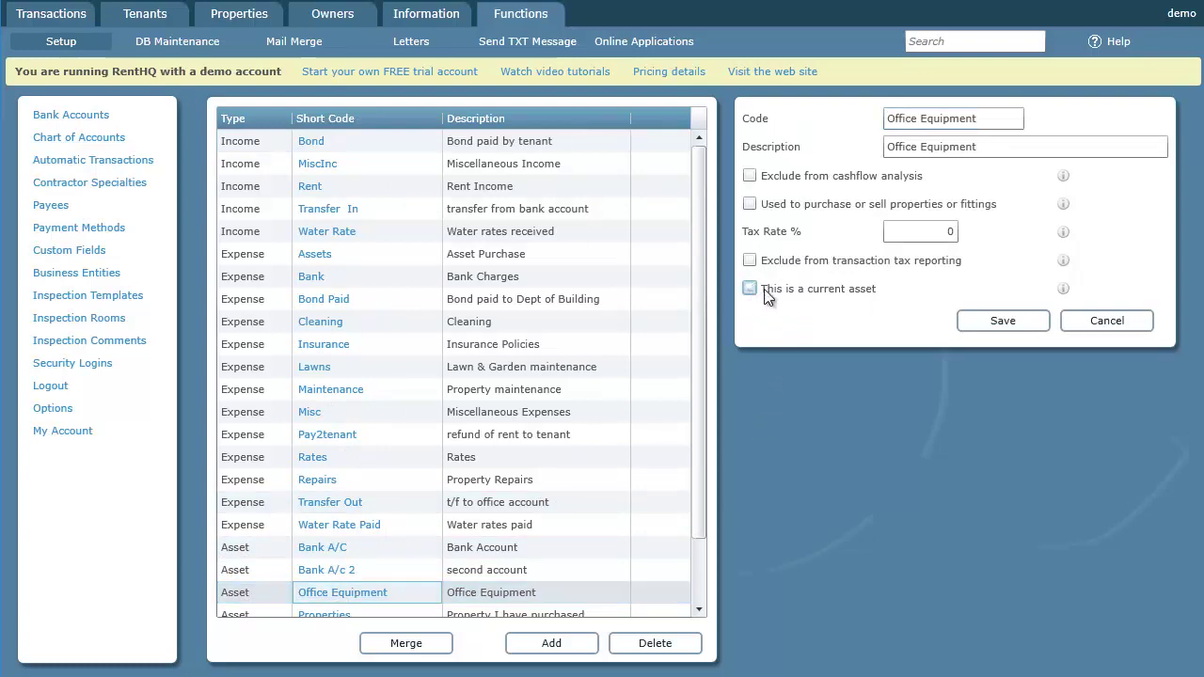
{"action": "left_click", "coordinate": [1093, 320]}
Check the current liability option of the Mortgage group, and close it without saving
{"action": "scroll", "coordinate": [697, 561], "scroll_direction": "down", "scroll_amount": 3}
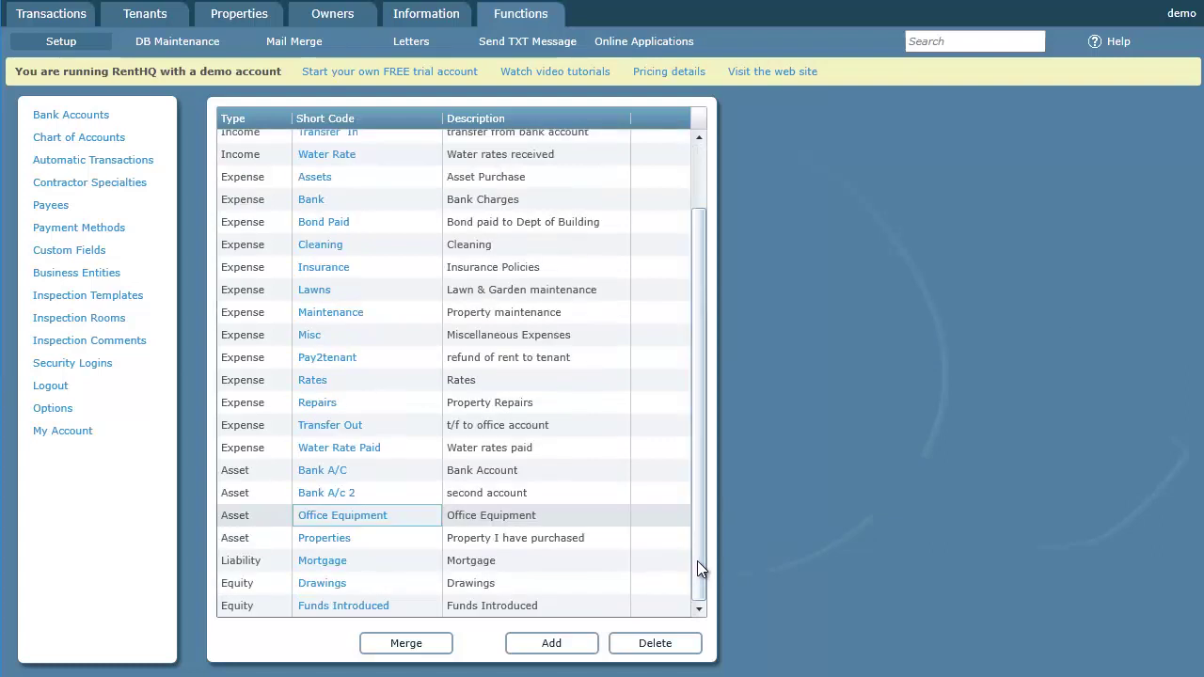
{"action": "left_click", "coordinate": [318, 562]}
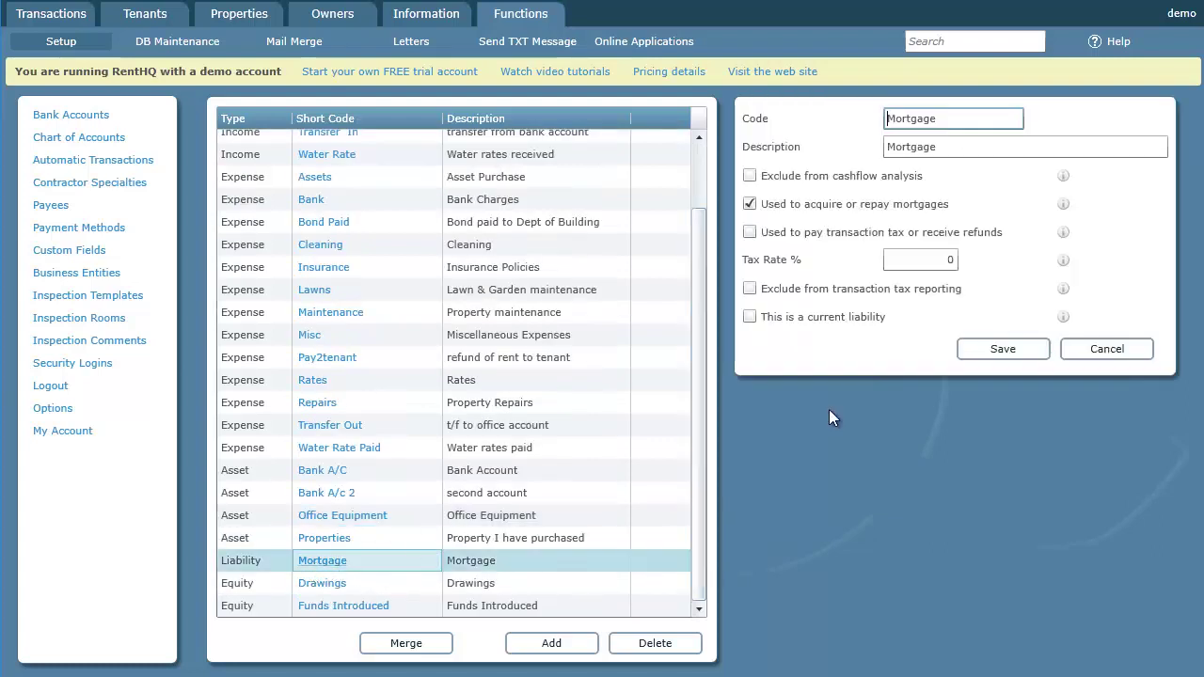
{"action": "left_click", "coordinate": [751, 317]}
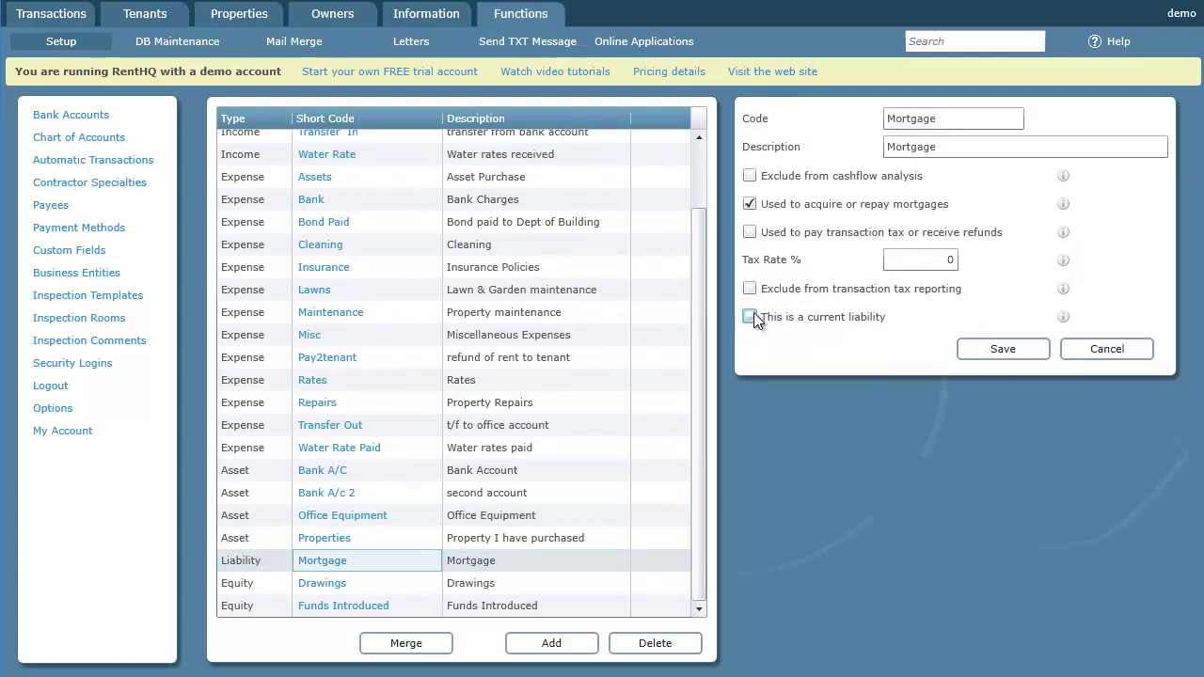
{"action": "left_click", "coordinate": [1107, 349]}
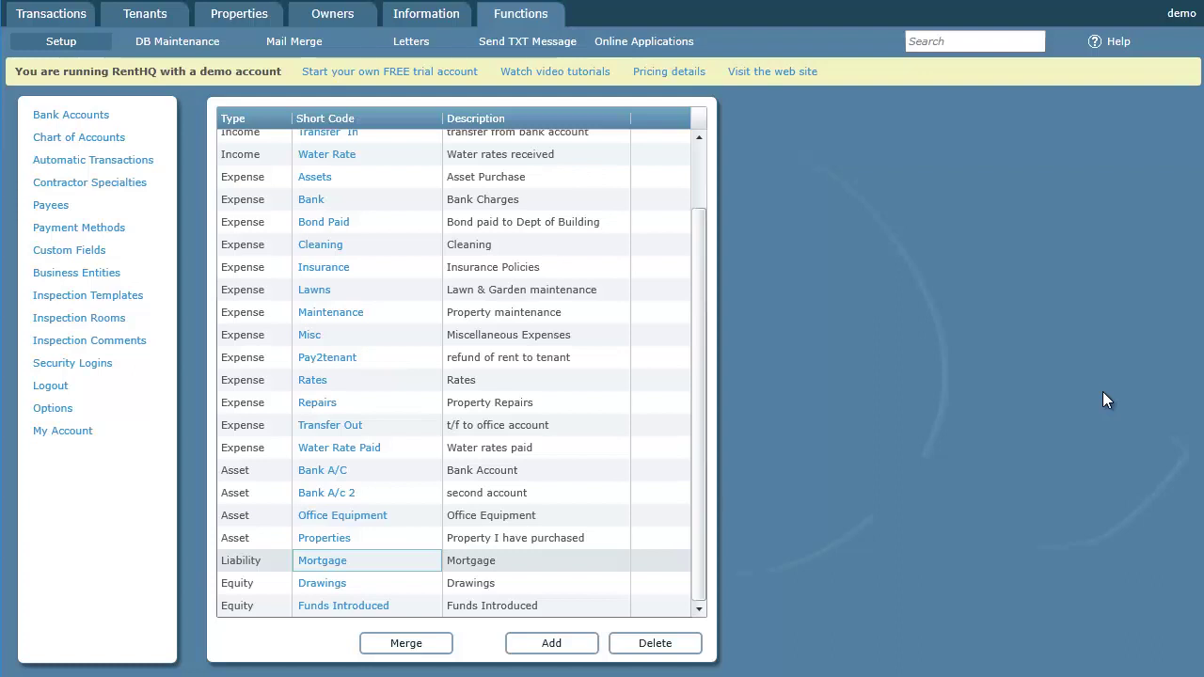
Add a liability group with code and description GST, used to pay transaction tax or receive refunds, and save it
{"action": "left_click", "coordinate": [553, 649]}
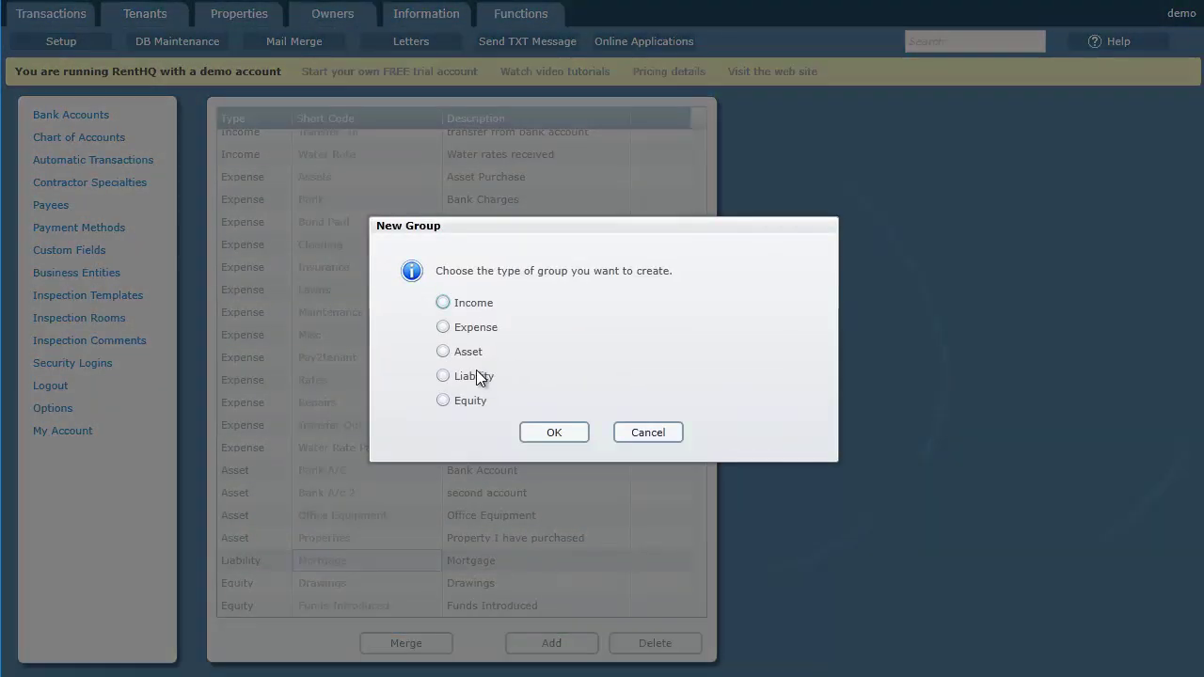
{"action": "left_click", "coordinate": [443, 377]}
{"action": "left_click", "coordinate": [556, 436]}
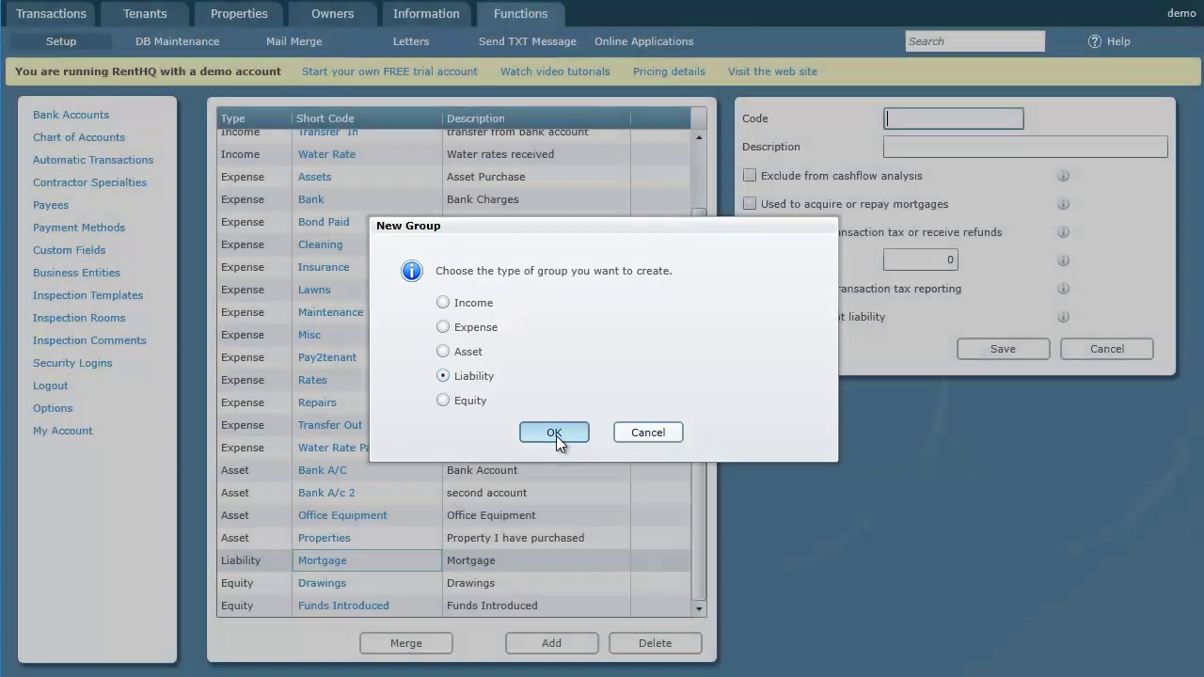
{"action": "type", "text": "GST"}
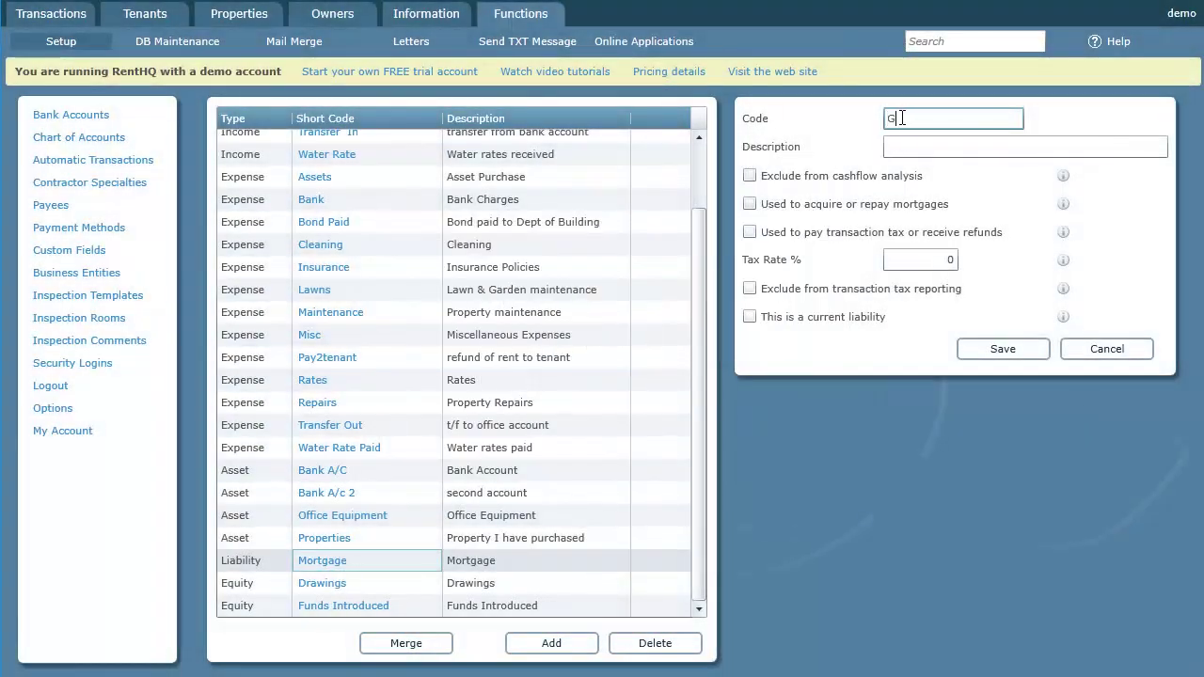
{"action": "key", "text": "Tab"}
{"action": "type", "text": "GST"}
{"action": "key", "text": "Tab"}
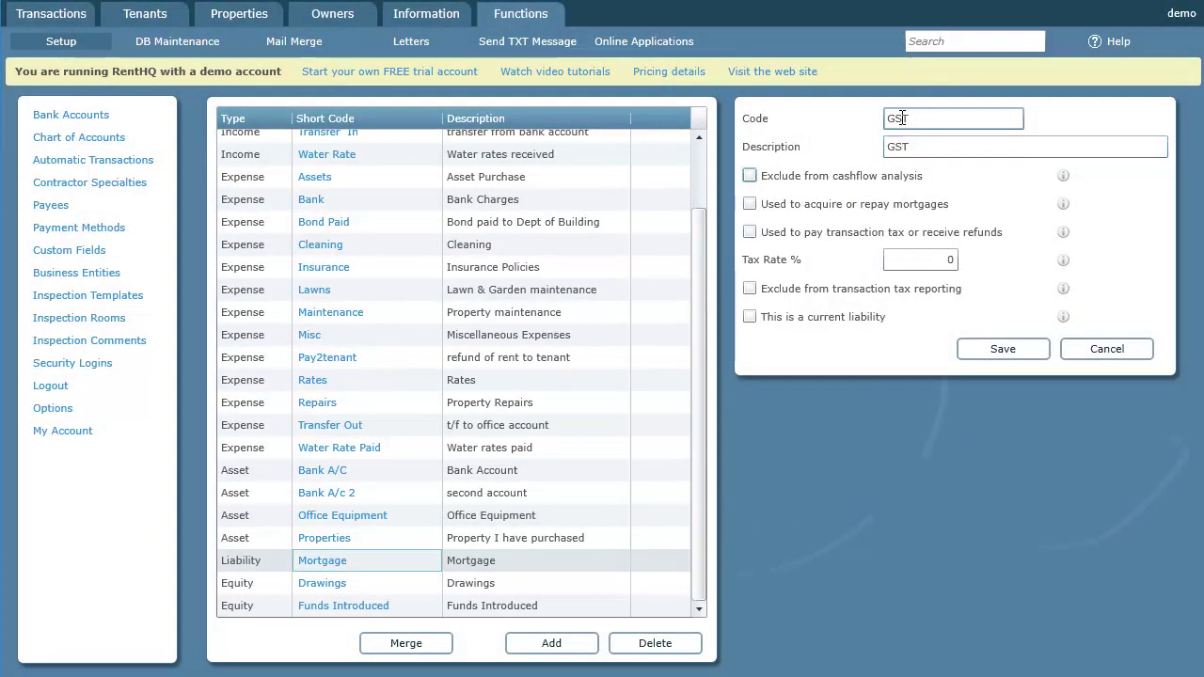
{"action": "left_click", "coordinate": [751, 232]}
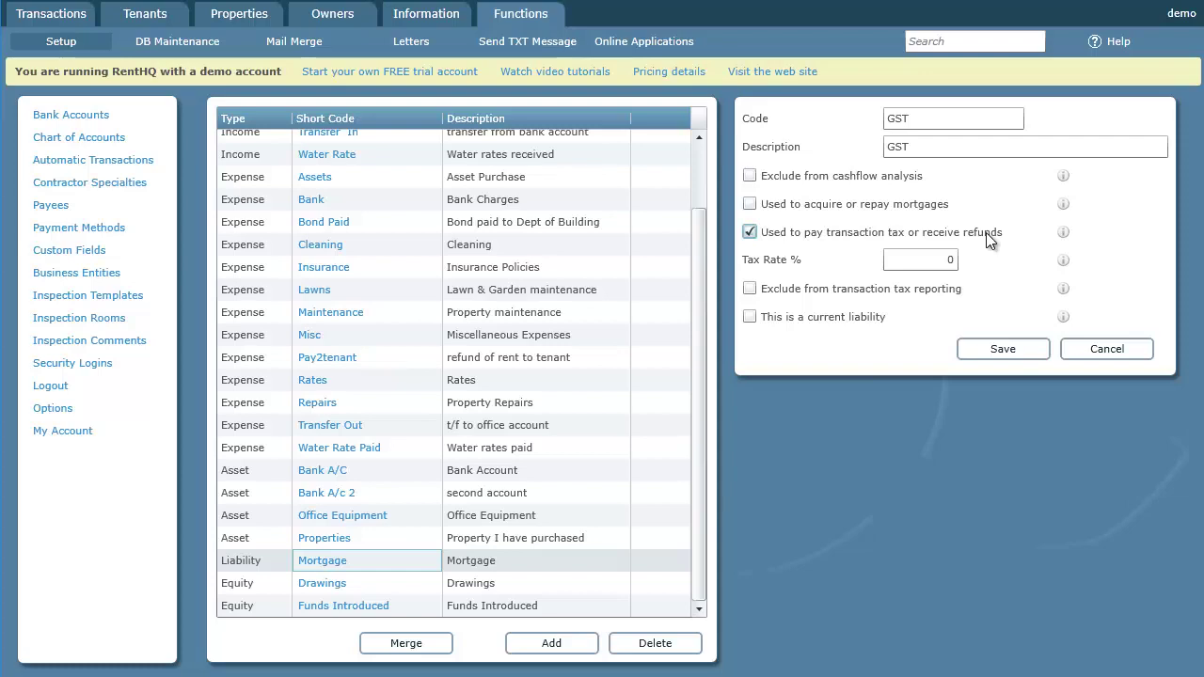
{"action": "left_click", "coordinate": [1011, 354]}
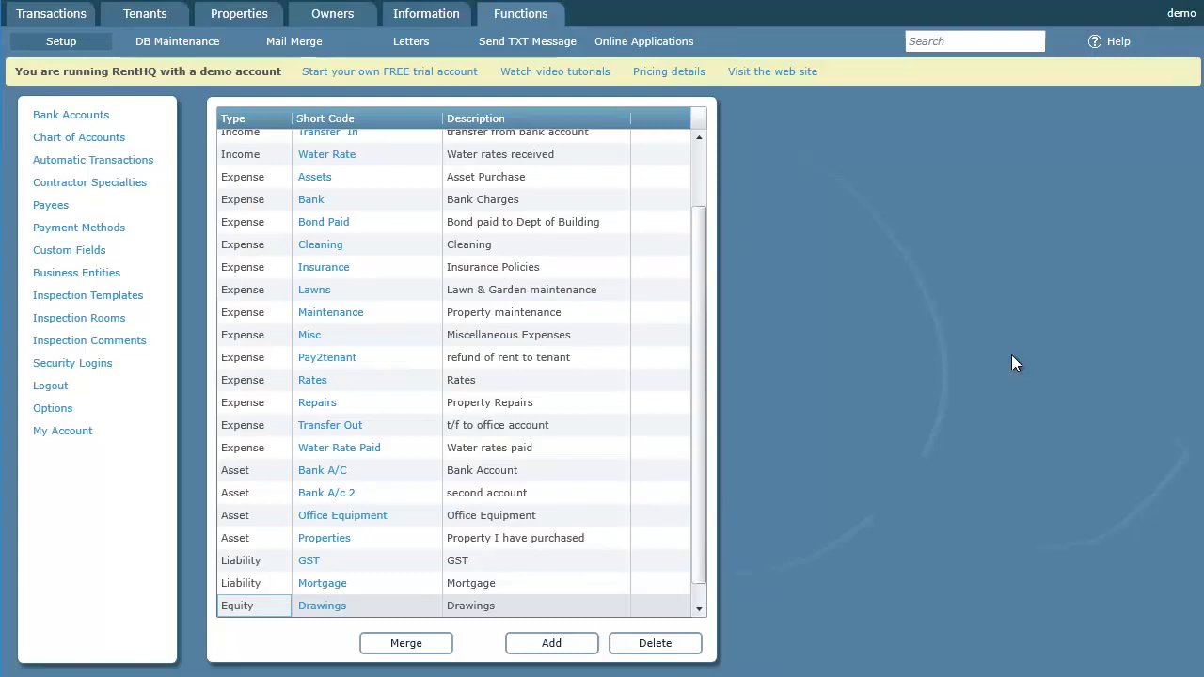
Look over the Mortgage 1 and Mortgage 2 entries in the list of property mortgages
{"action": "left_click", "coordinate": [236, 17]}
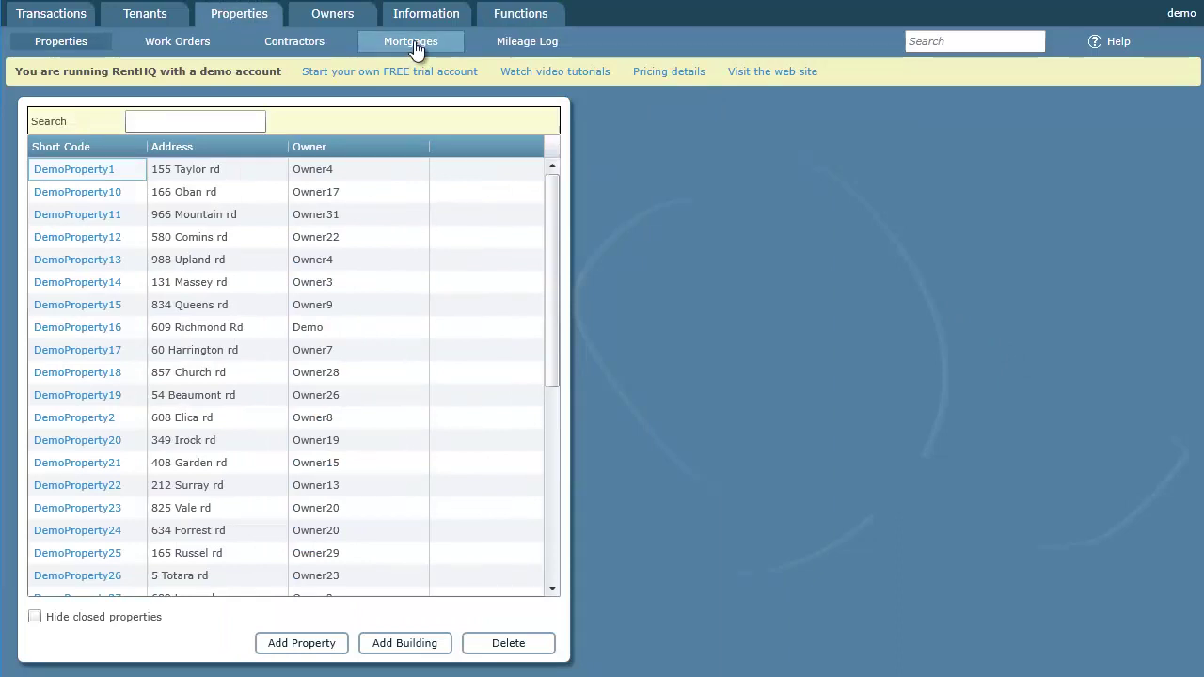
{"action": "left_click", "coordinate": [411, 44]}
{"action": "left_click", "coordinate": [227, 139]}
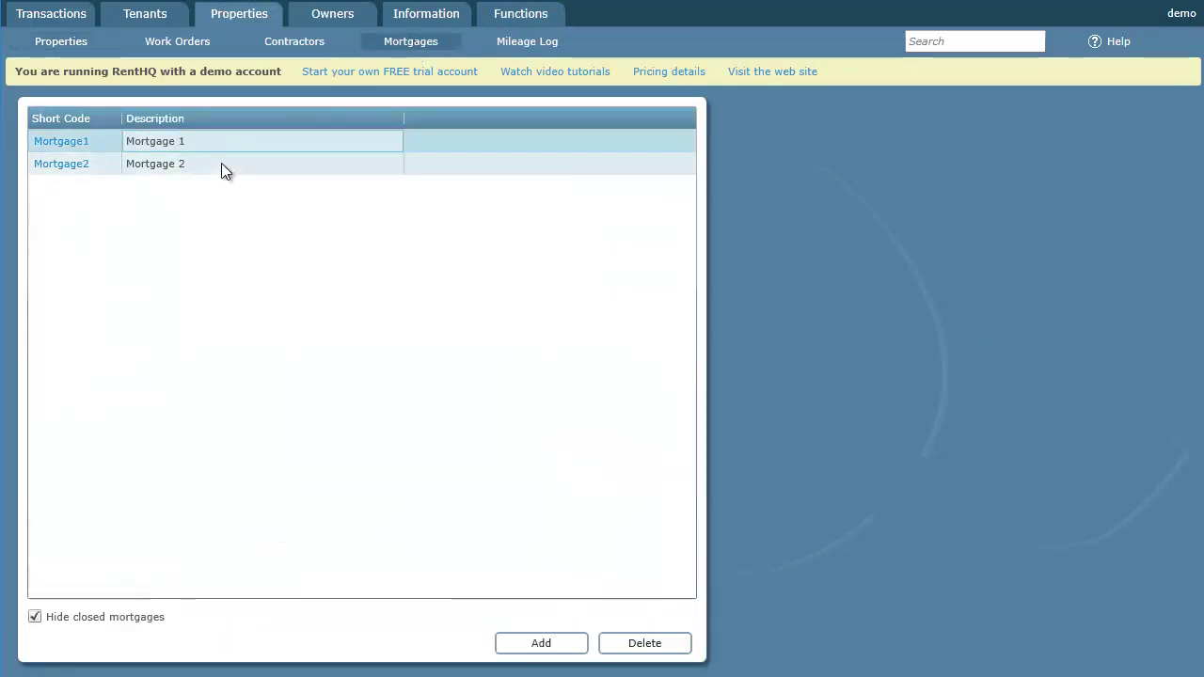
{"action": "left_click", "coordinate": [223, 164]}
{"action": "left_click", "coordinate": [230, 144]}
{"action": "left_click", "coordinate": [236, 165]}
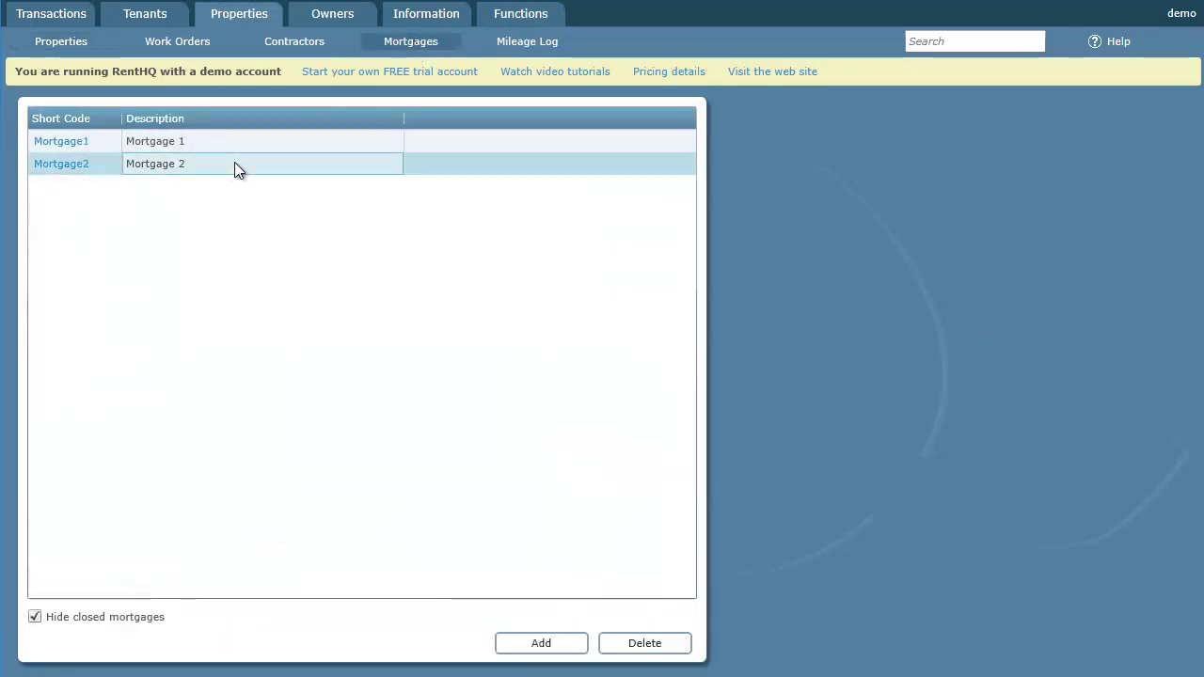
Check the acquire or repay mortgages option of the Mortgage group in the chart of accounts, and close it without saving
{"action": "left_click", "coordinate": [523, 14]}
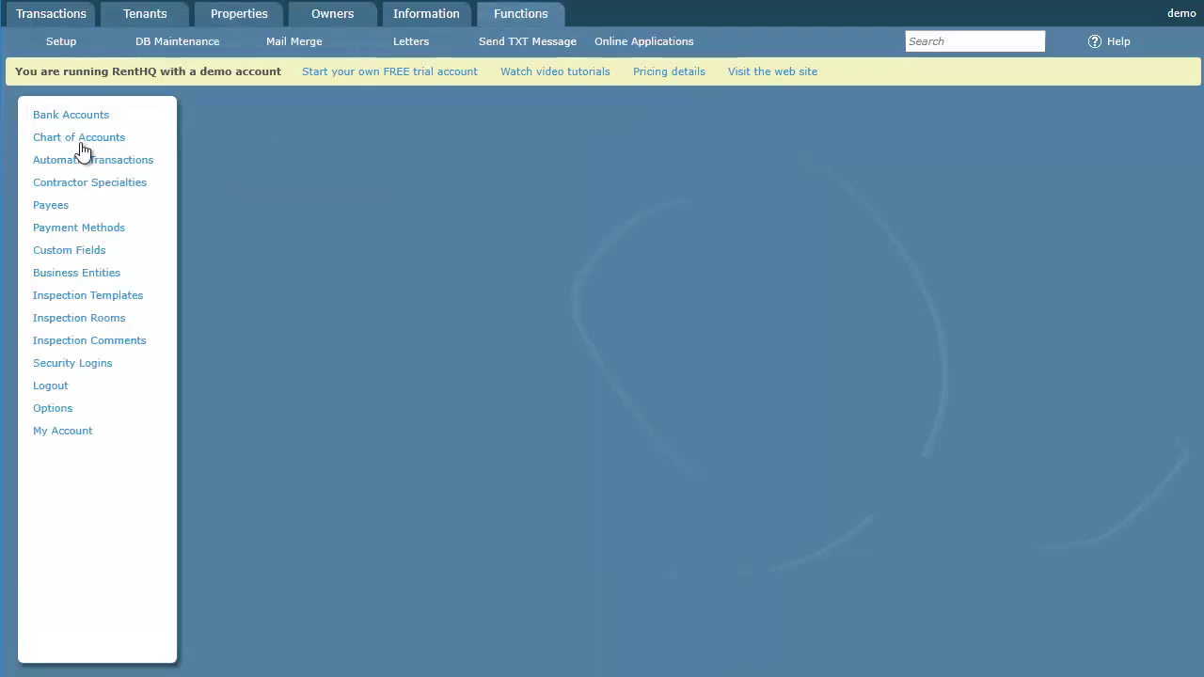
{"action": "left_click", "coordinate": [74, 137]}
{"action": "left_click", "coordinate": [693, 556]}
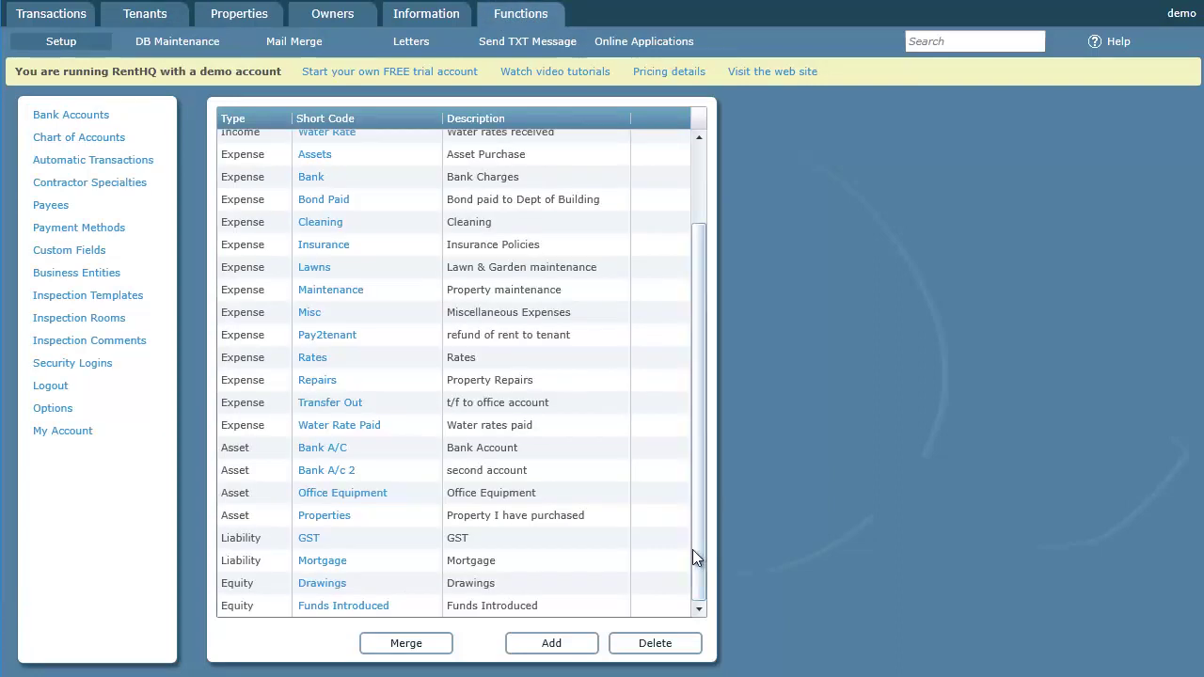
{"action": "left_click", "coordinate": [320, 561]}
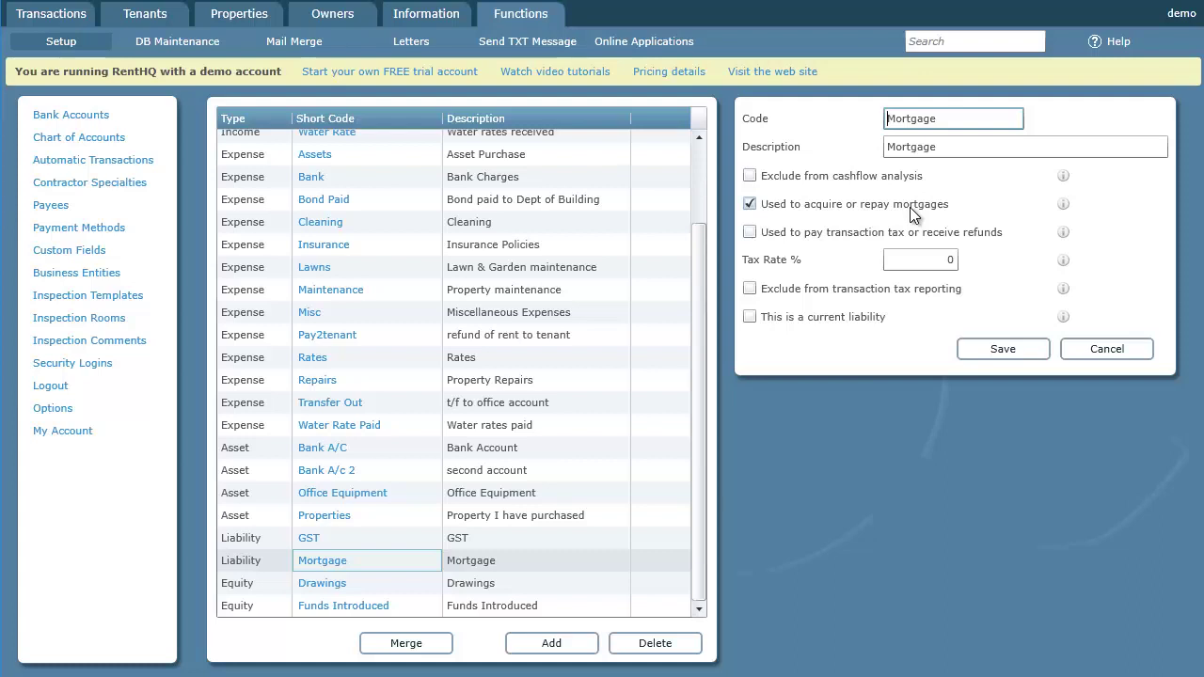
{"action": "left_click", "coordinate": [1110, 349]}
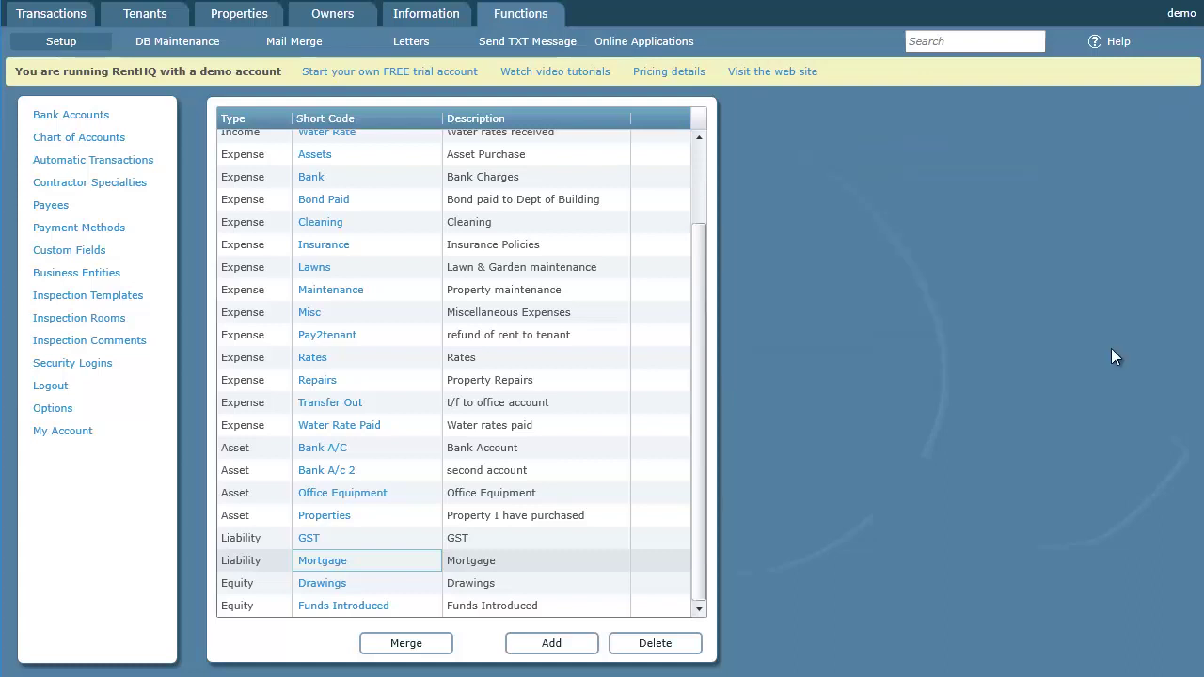
Review DemoProperty1's fixed asset purchase details and its Carpet asset, and close the asset without saving
{"action": "left_click", "coordinate": [235, 18]}
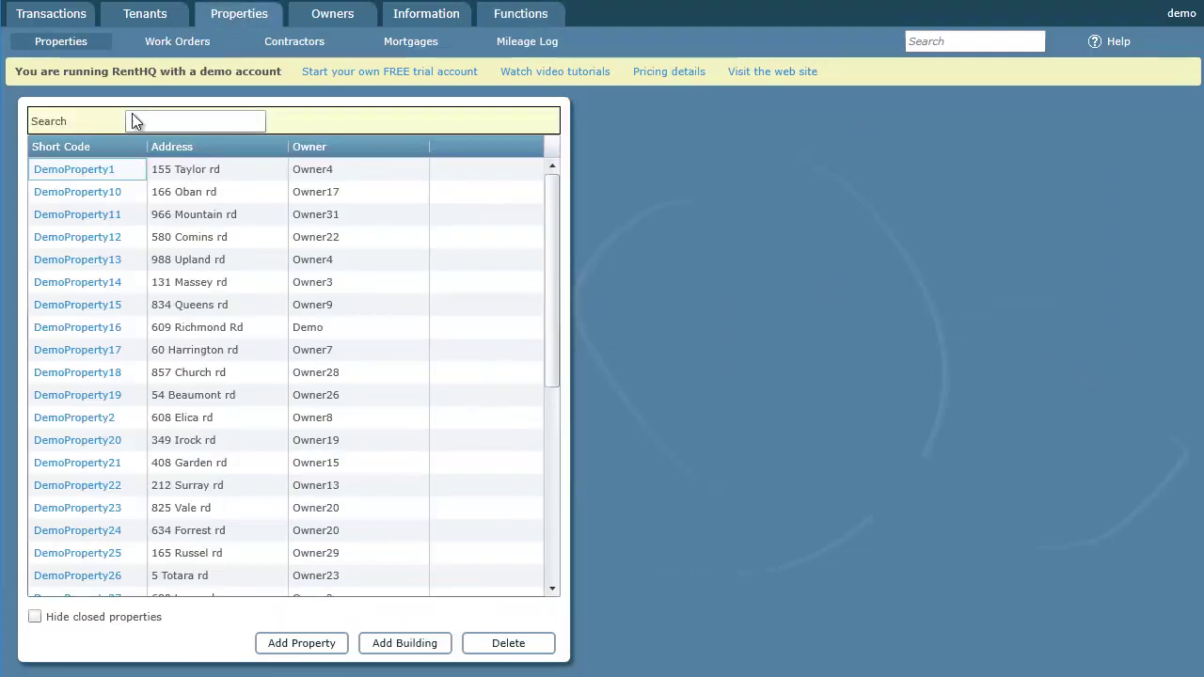
{"action": "left_click", "coordinate": [88, 175]}
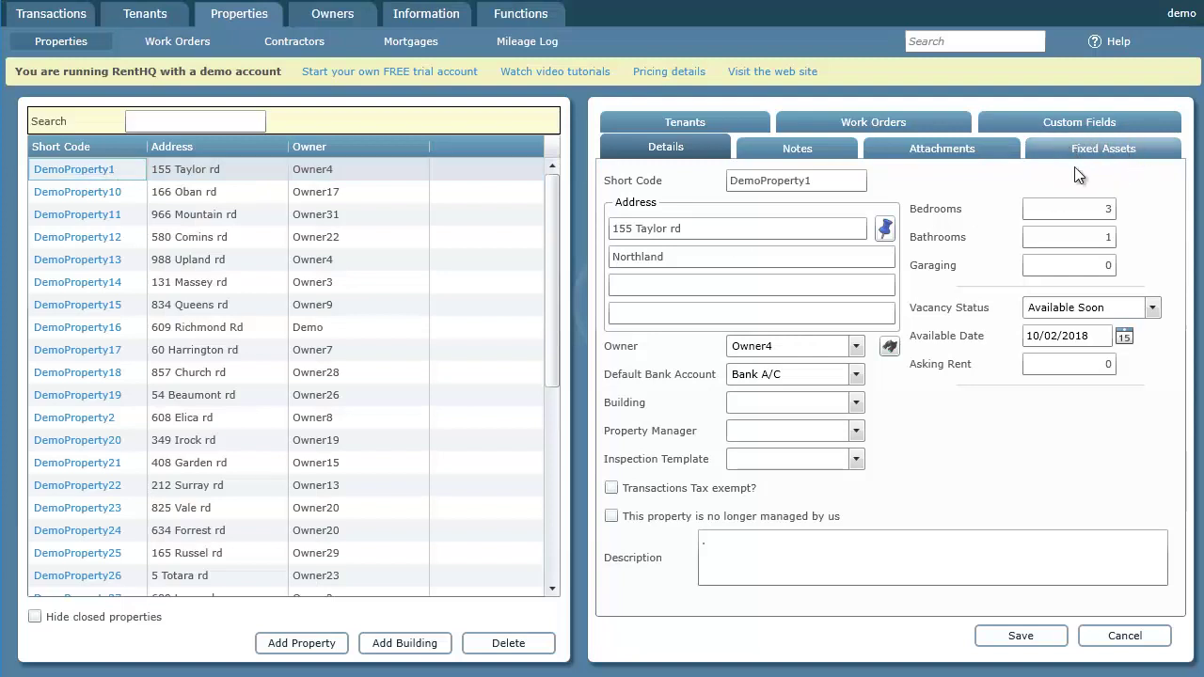
{"action": "left_click", "coordinate": [1113, 147]}
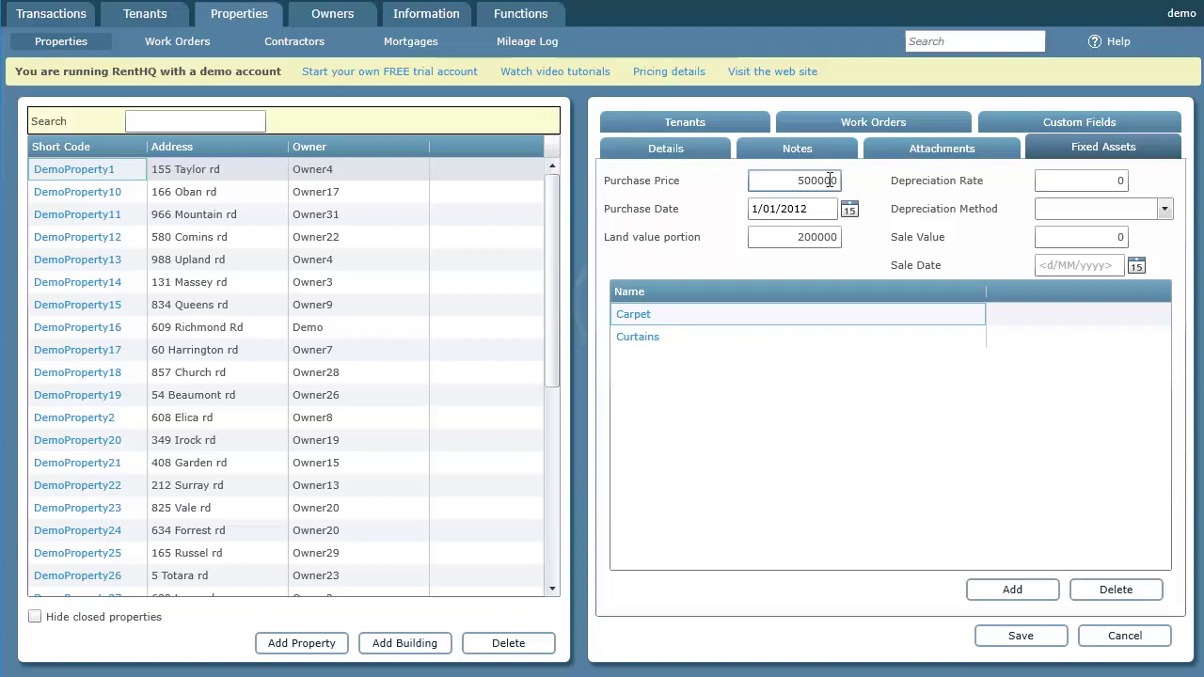
{"action": "left_click", "coordinate": [818, 209]}
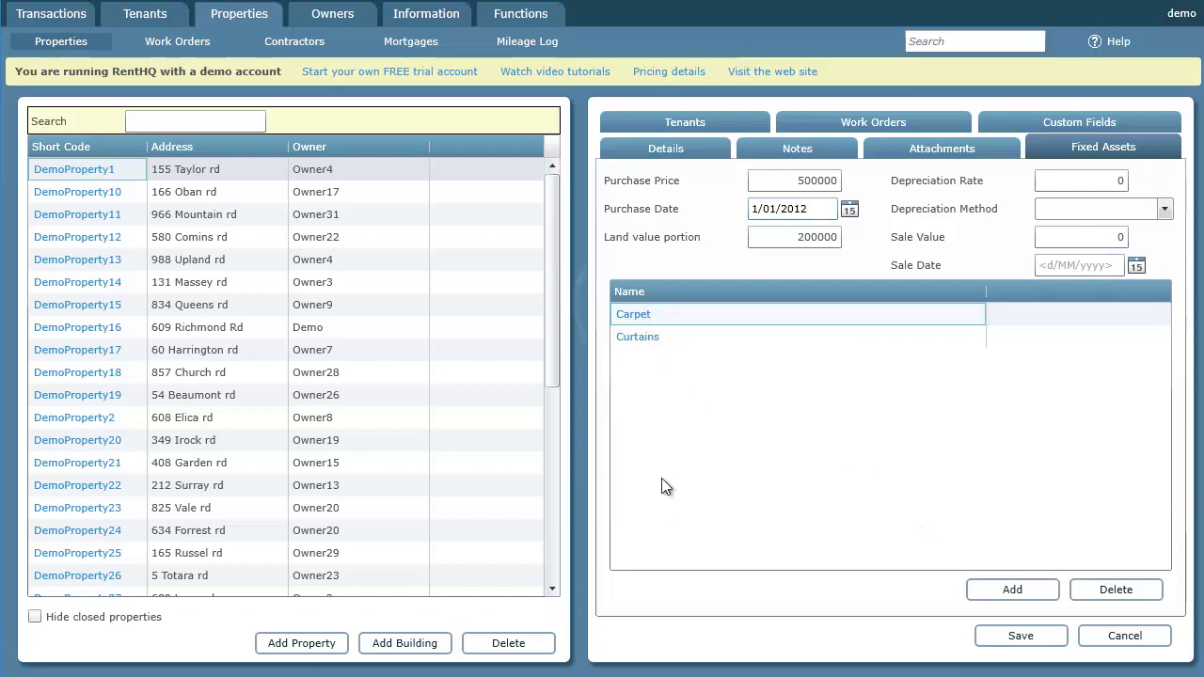
{"action": "left_click", "coordinate": [643, 322]}
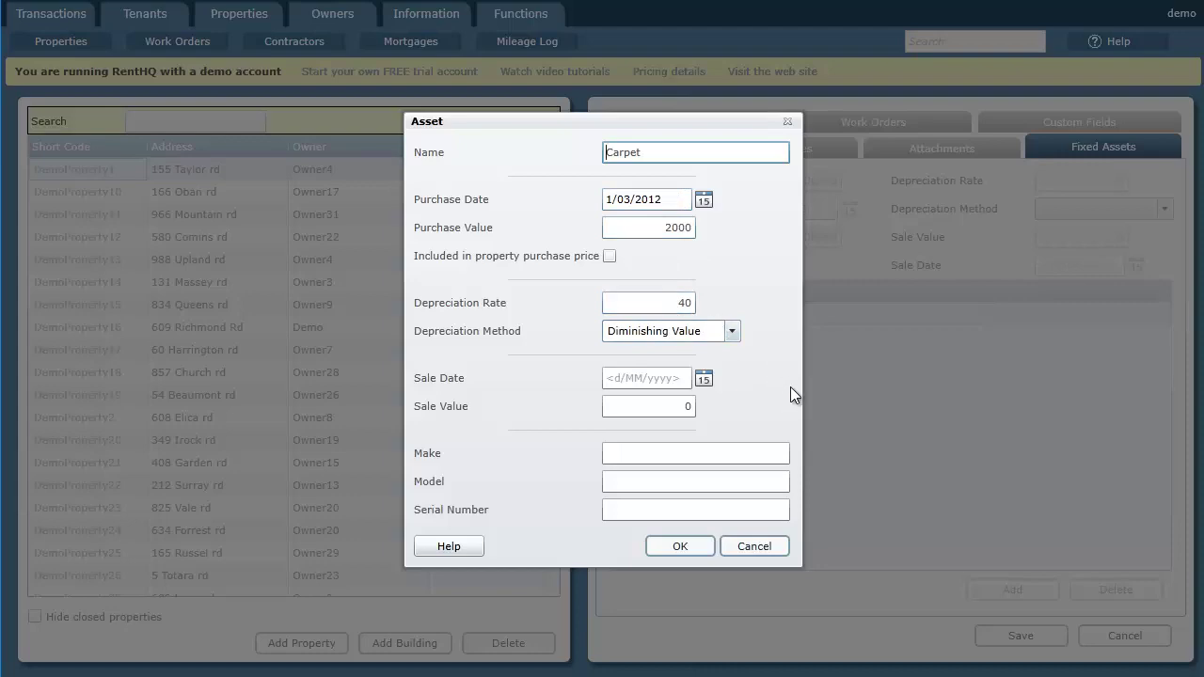
{"action": "left_click", "coordinate": [763, 553]}
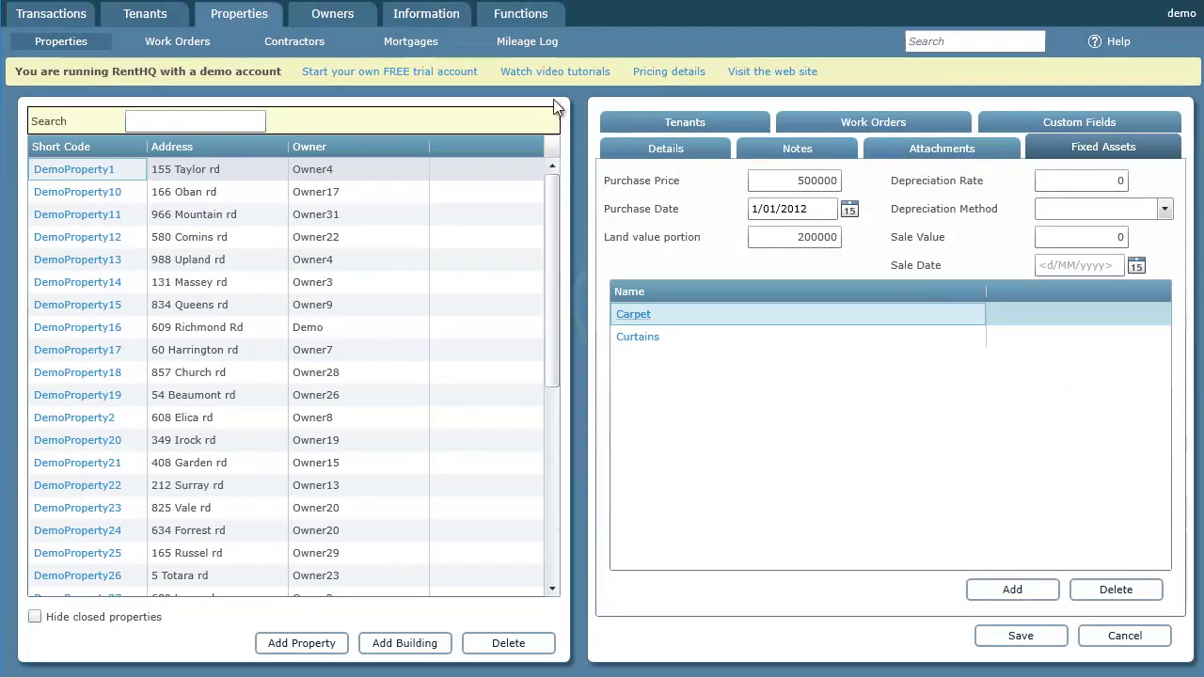
Check the purchase or sell properties or fittings option of the Properties group in the chart of accounts, and close it without saving
{"action": "left_click", "coordinate": [515, 15]}
{"action": "left_click", "coordinate": [94, 146]}
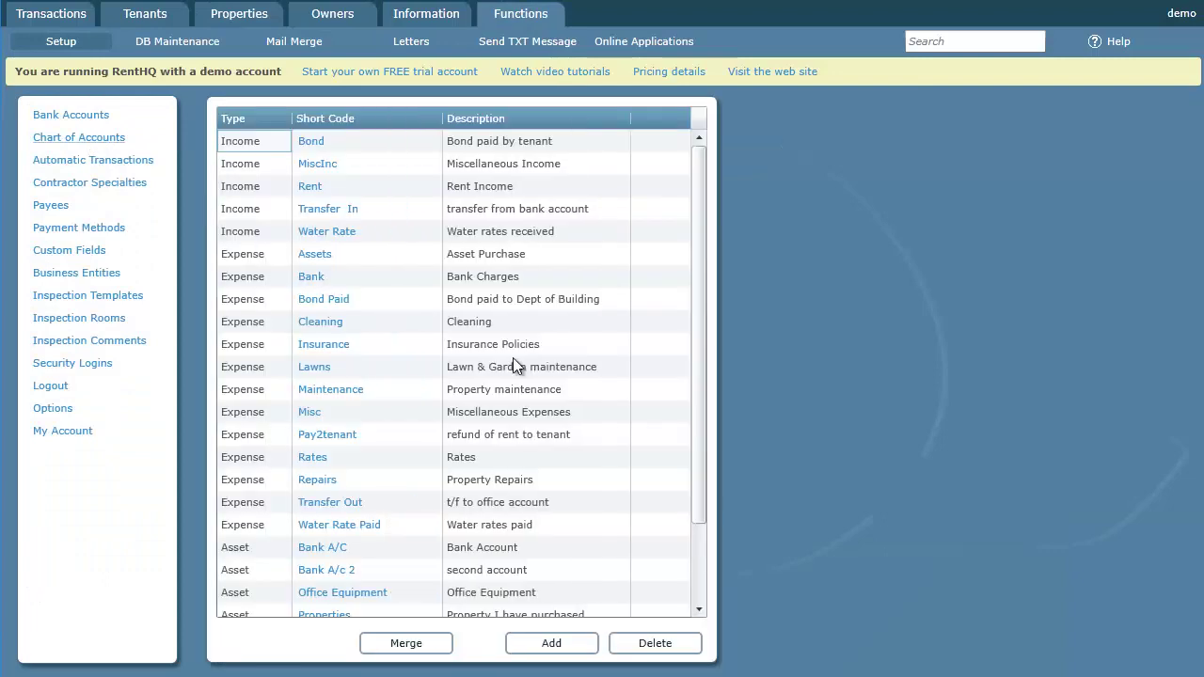
{"action": "left_click", "coordinate": [698, 534]}
{"action": "left_click", "coordinate": [325, 517]}
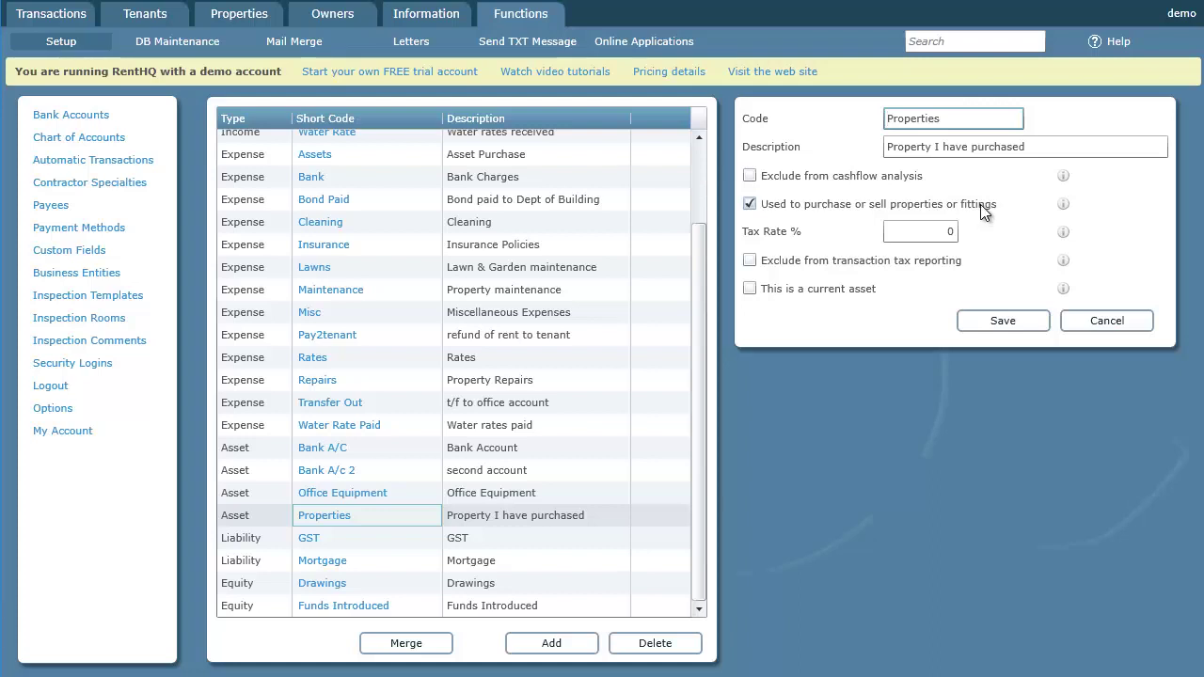
{"action": "left_click", "coordinate": [1106, 324]}
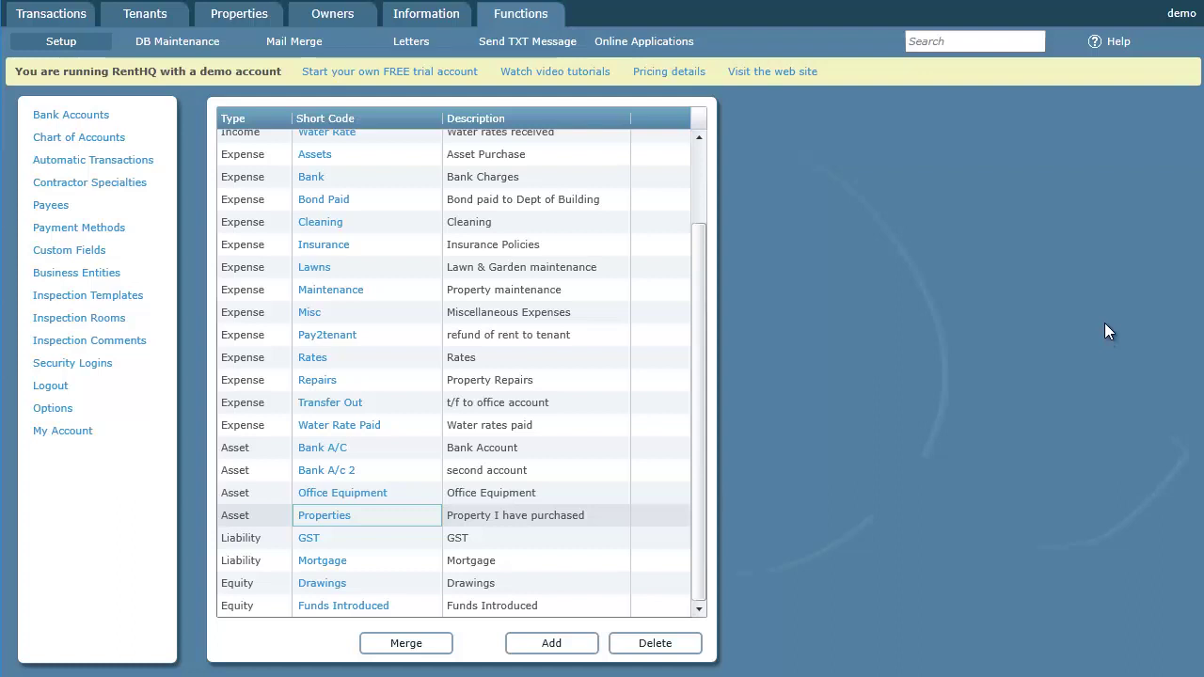
Look at the options of the Balance Sheet, Chart of Accounts and Accounting Trial Balance analysis reports
{"action": "left_click", "coordinate": [432, 14]}
{"action": "left_click", "coordinate": [175, 44]}
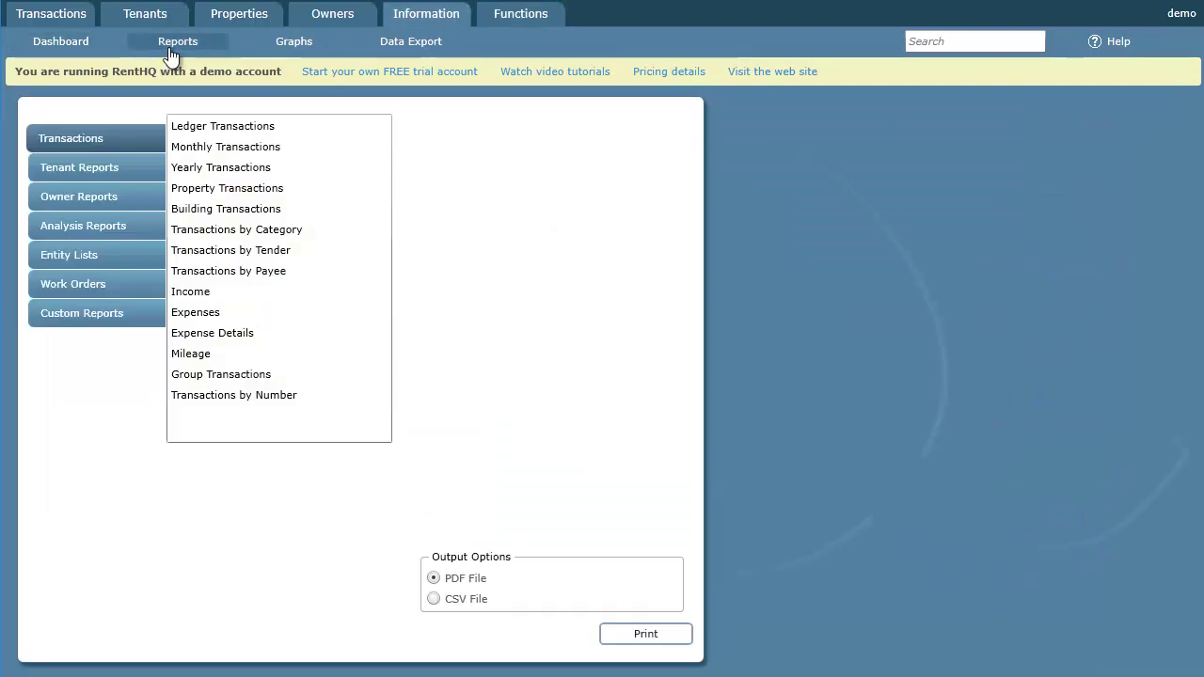
{"action": "left_click", "coordinate": [93, 226]}
{"action": "left_click", "coordinate": [220, 168]}
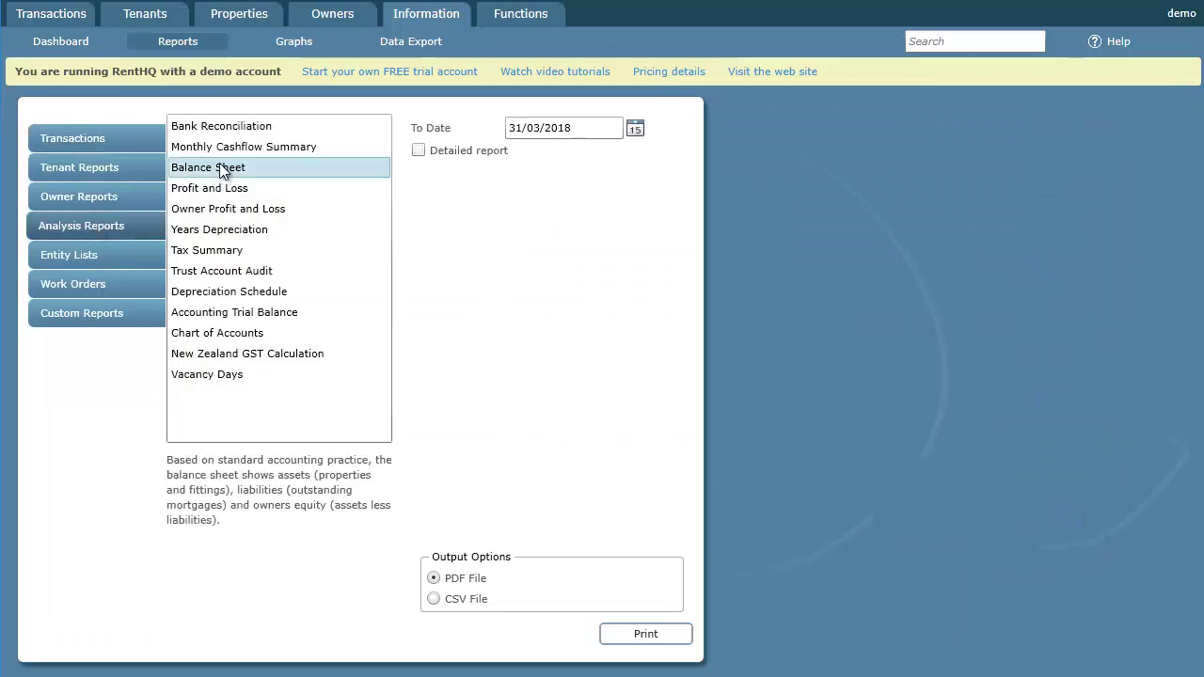
{"action": "left_click", "coordinate": [229, 337]}
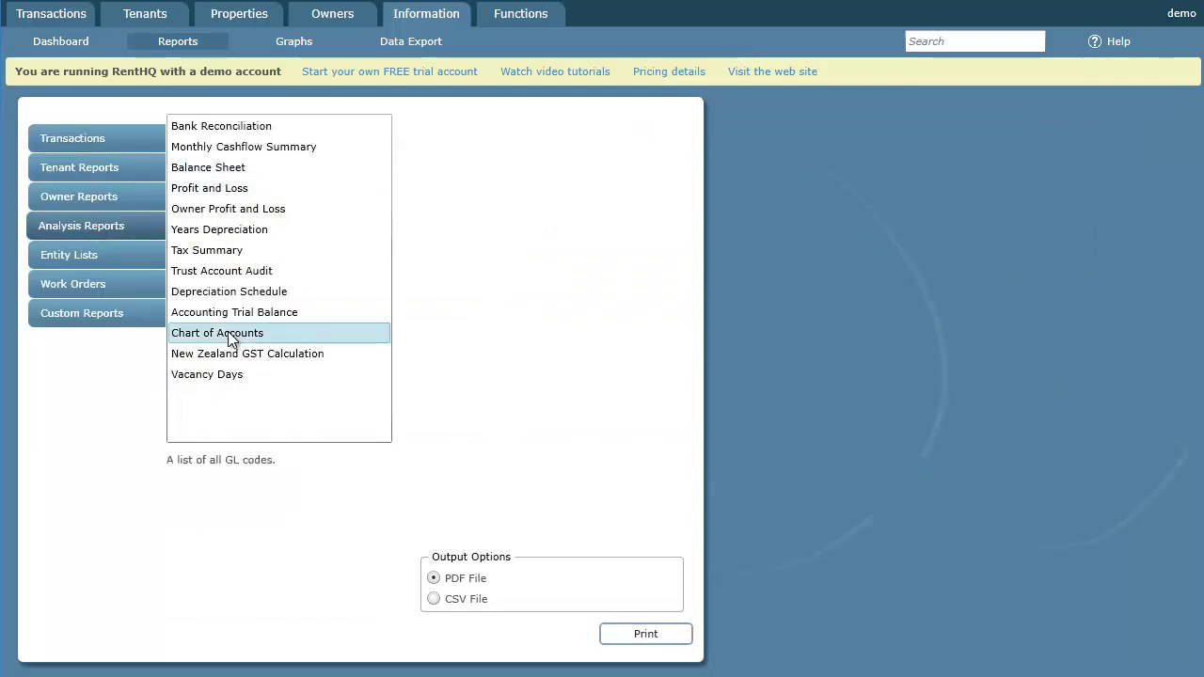
{"action": "left_click", "coordinate": [240, 314]}
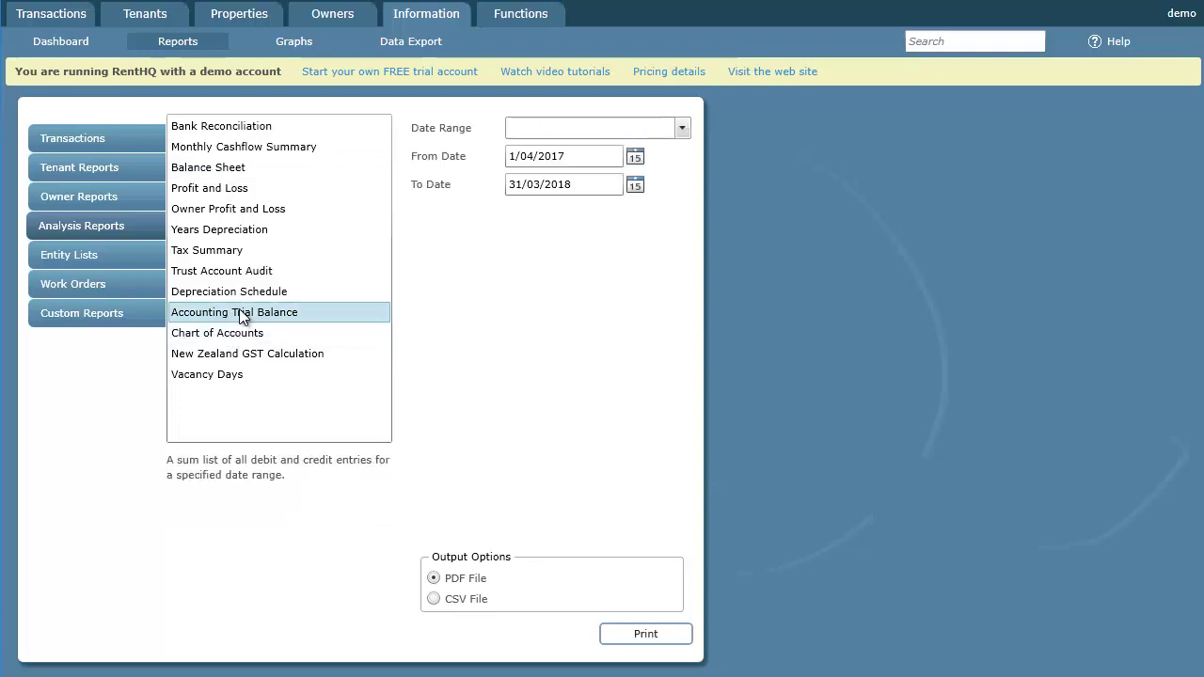